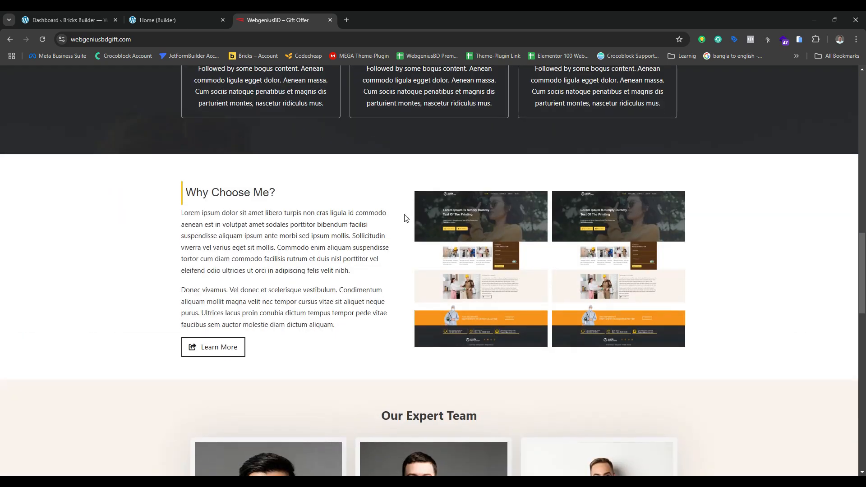
- Switch to the Home builder page and collapse the last section, the Service Section and the About section in the structure tree
scroll(335, 210, up, 3)
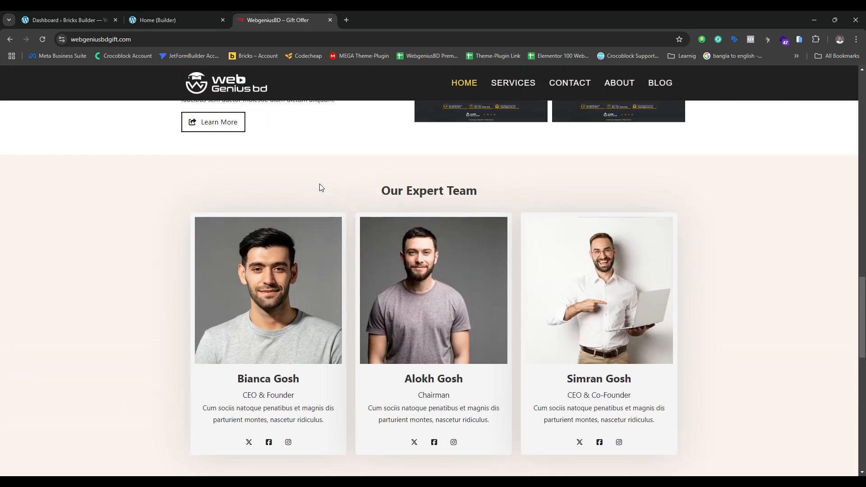
mouse_move(183, 11)
click(158, 20)
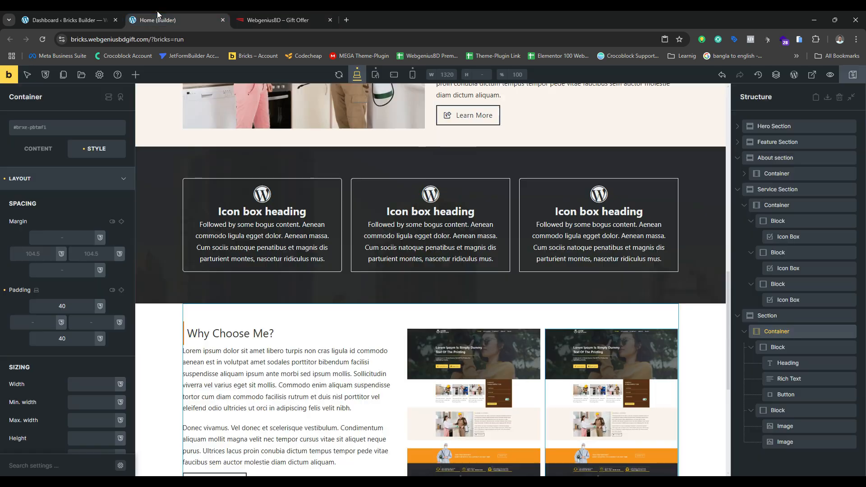
scroll(387, 232, down, 5)
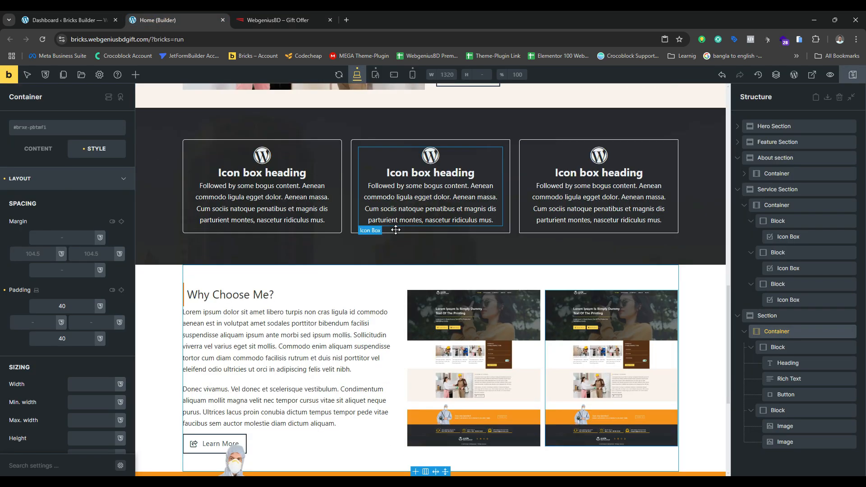
scroll(455, 275, down, 1)
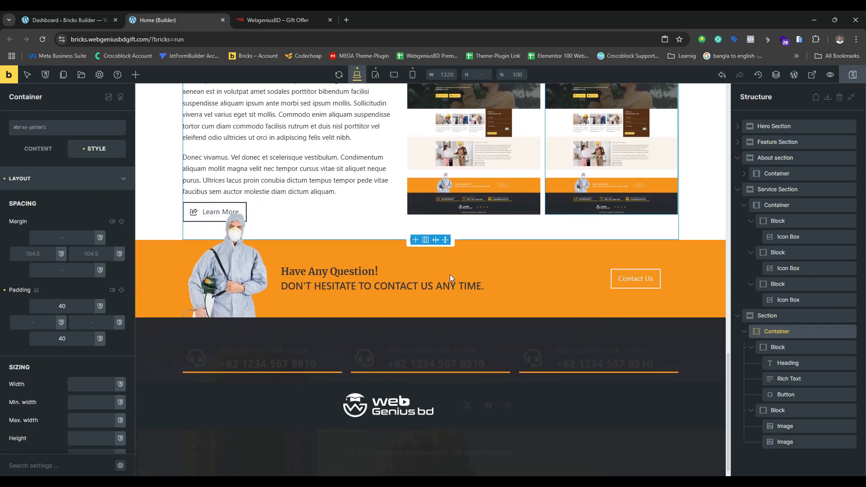
scroll(381, 260, up, 3)
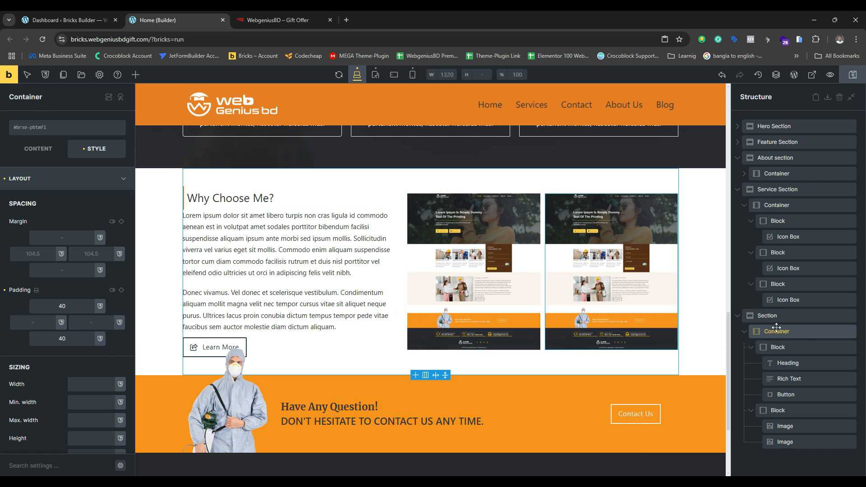
click(767, 316)
click(739, 316)
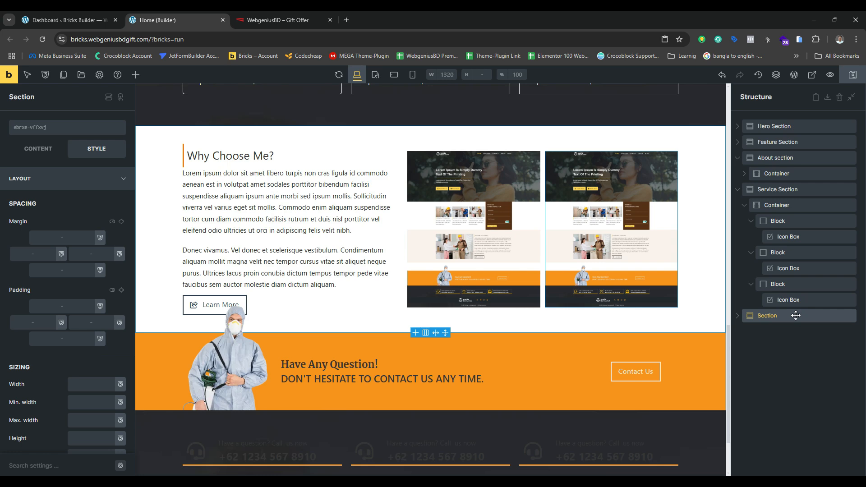
click(739, 189)
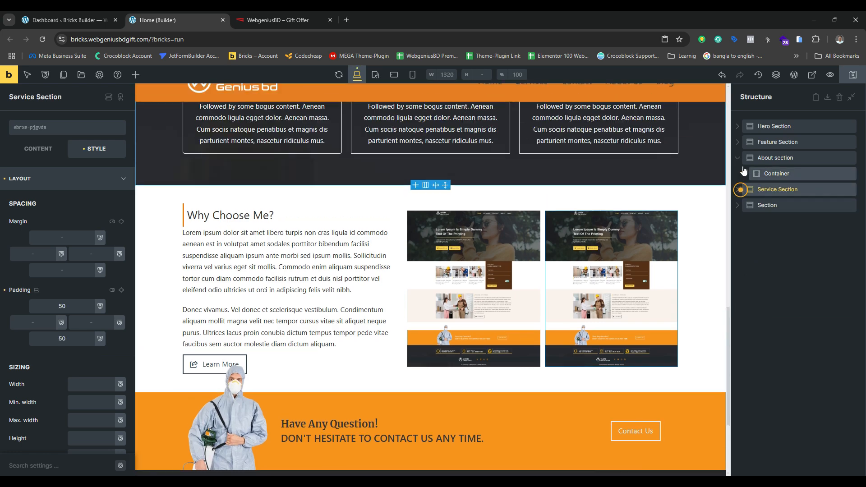
click(742, 163)
click(760, 212)
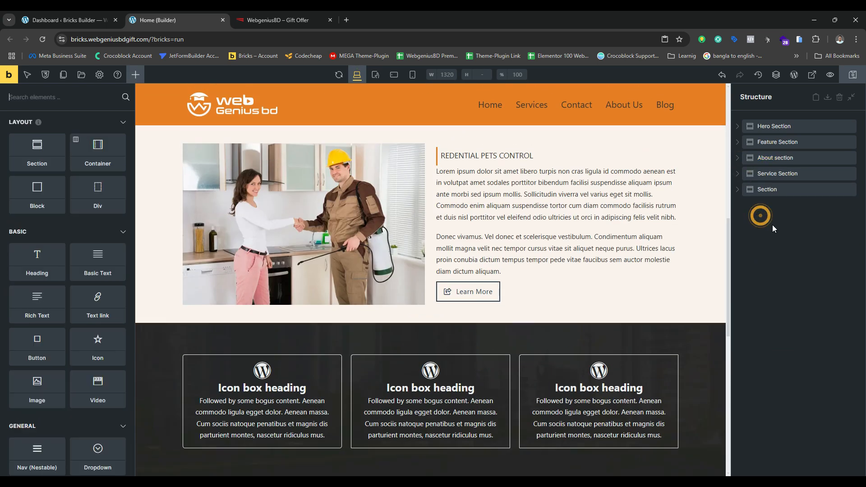
- Add a new section at the end of the page structure and rename it "Team Section"
drag(62, 146, 767, 204)
click(781, 207)
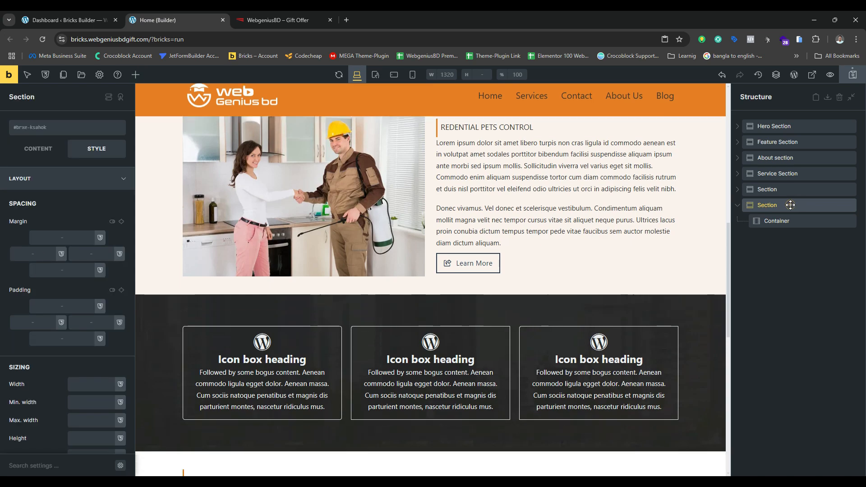
double_click(781, 209)
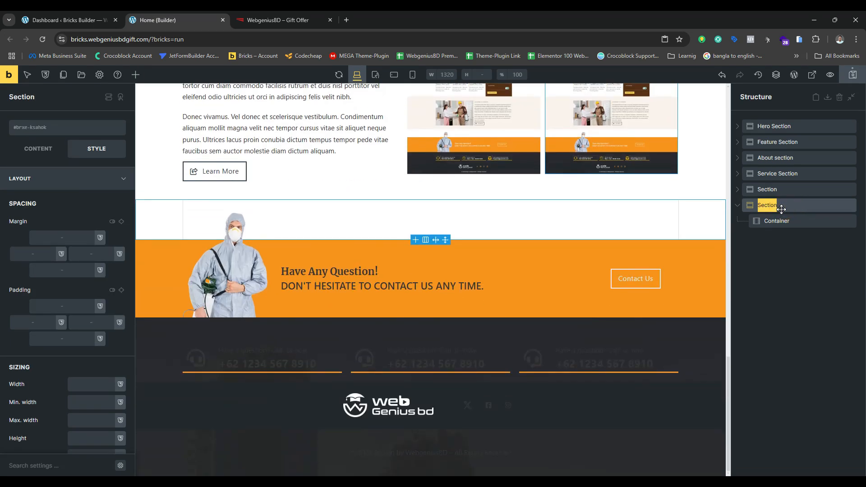
text(Team)
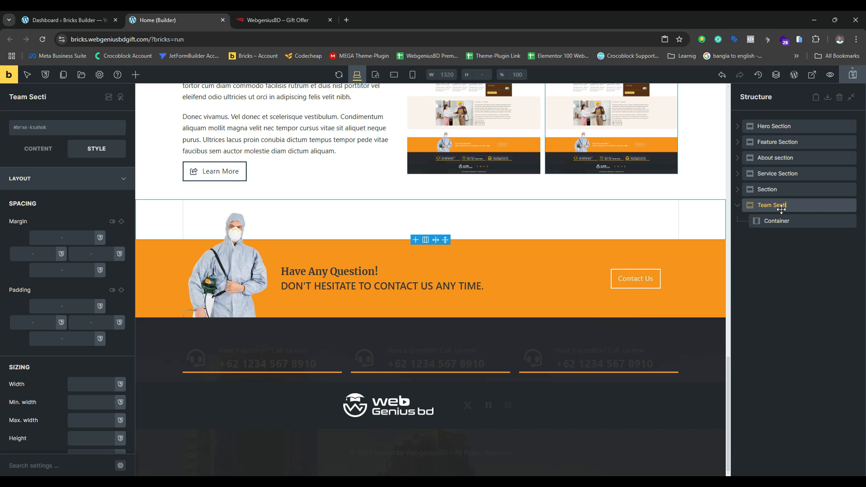
click(826, 323)
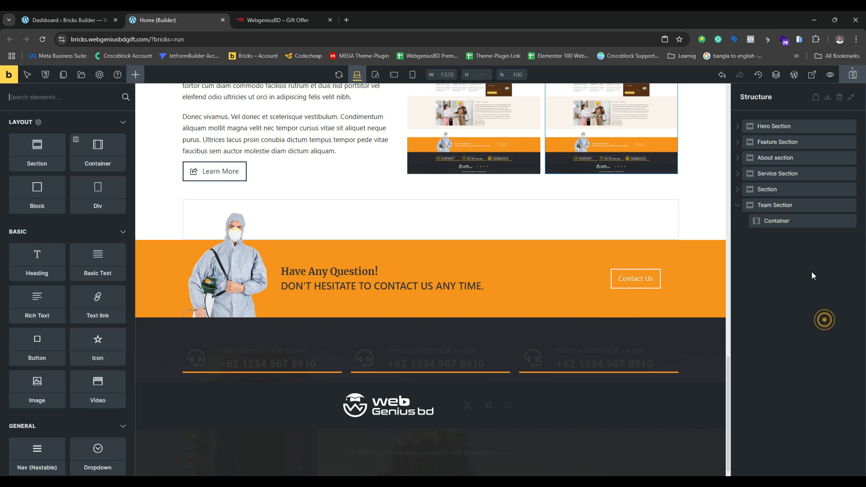
- Add a heading element to the Team Section and place it directly above the section's container
click(793, 220)
click(304, 22)
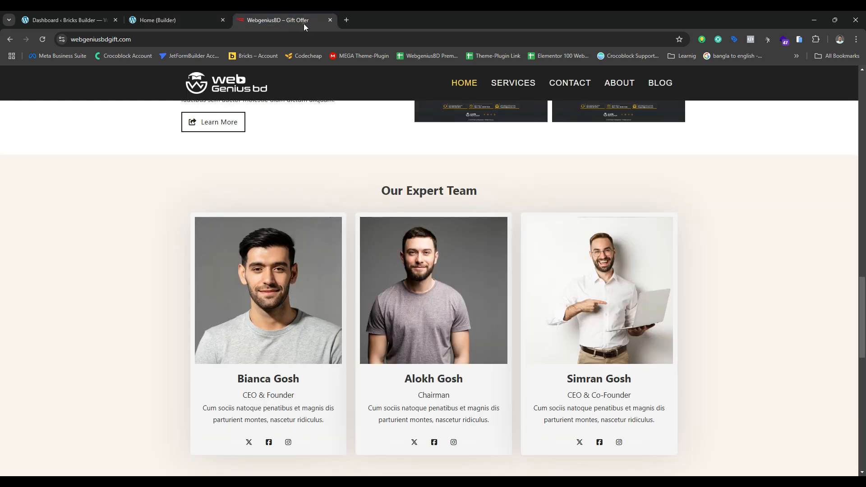
click(165, 17)
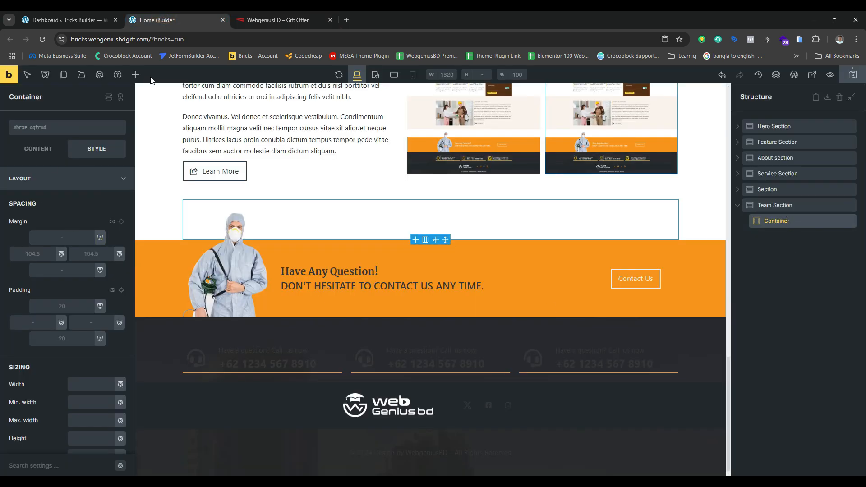
click(135, 75)
click(38, 260)
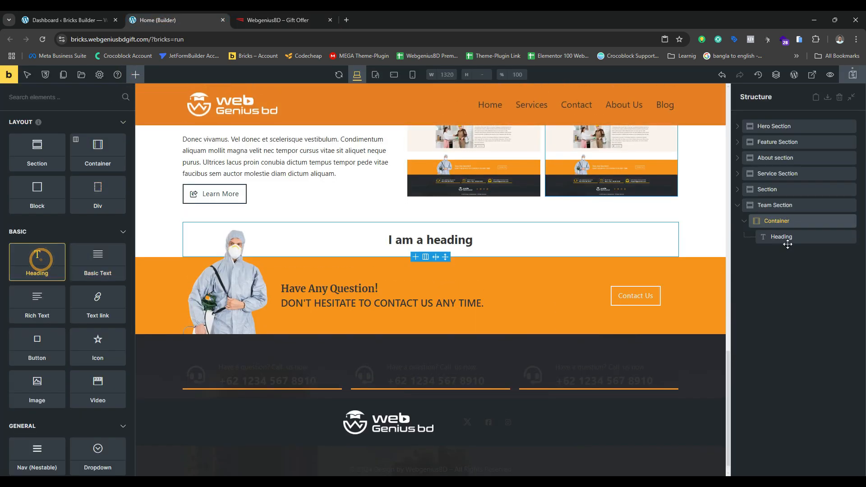
drag(788, 244, 788, 215)
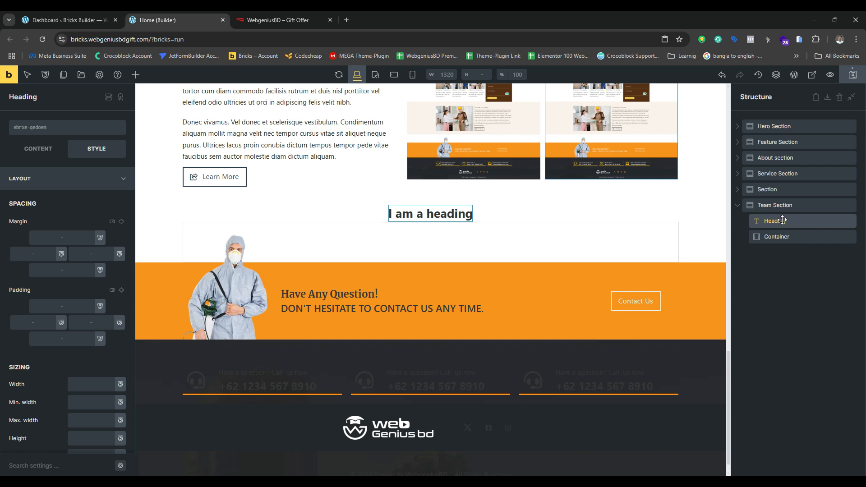
- Copy the title "Our Expert Team" from the reference page and use it as the new heading's text
click(260, 18)
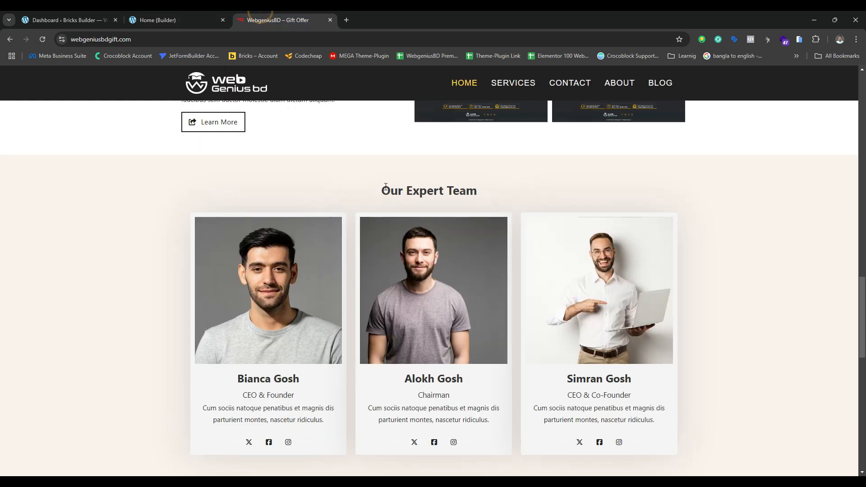
drag(381, 188, 481, 191)
right_click(435, 188)
click(466, 198)
click(175, 16)
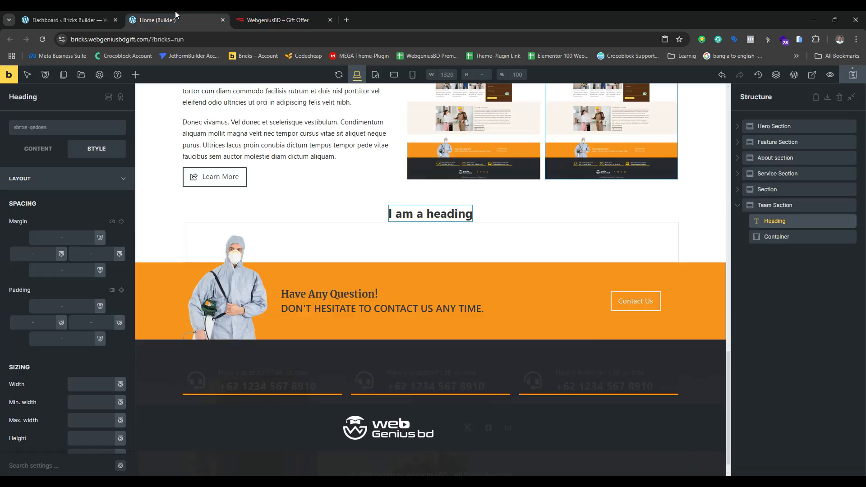
click(795, 223)
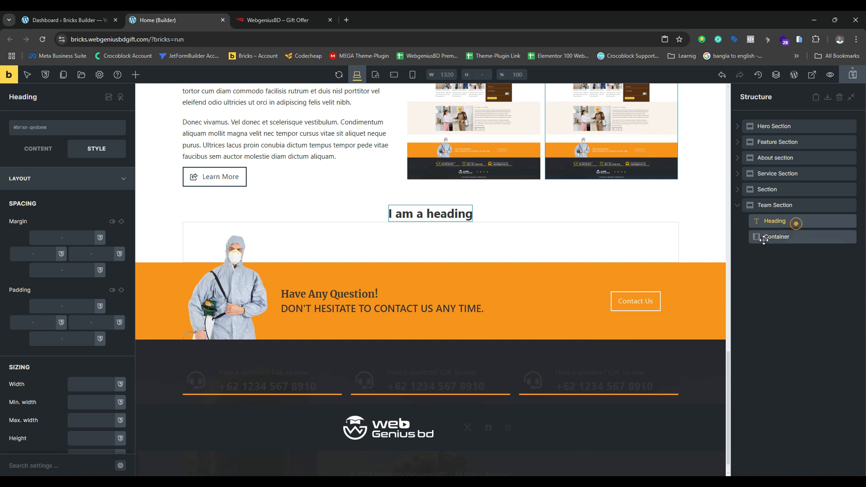
click(38, 148)
triple_click(66, 178)
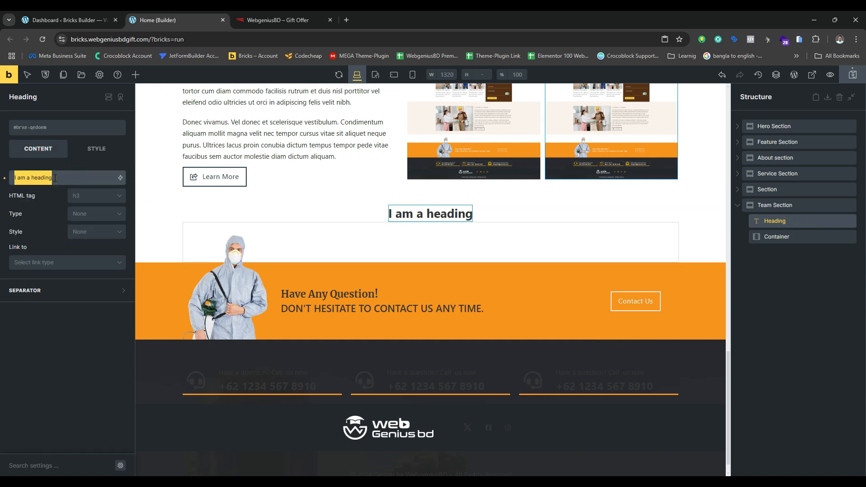
key(ctrl+v)
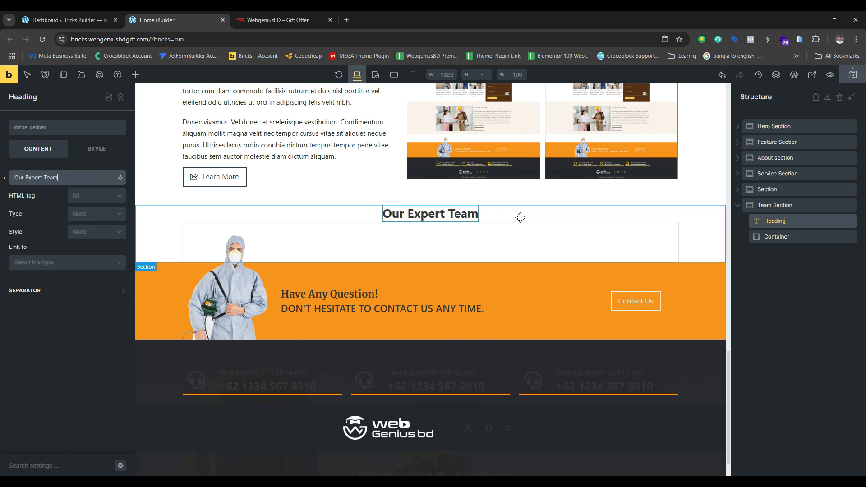
- Set the Team Section's upper and lower padding to 60 each
click(778, 205)
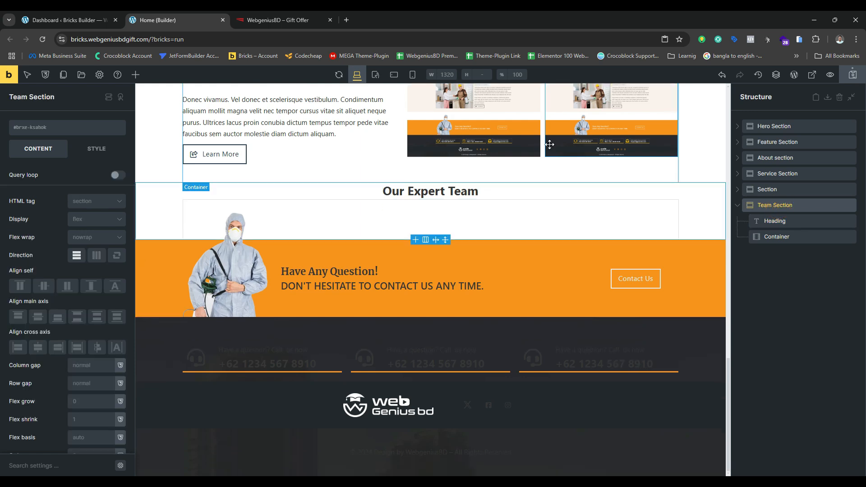
click(289, 14)
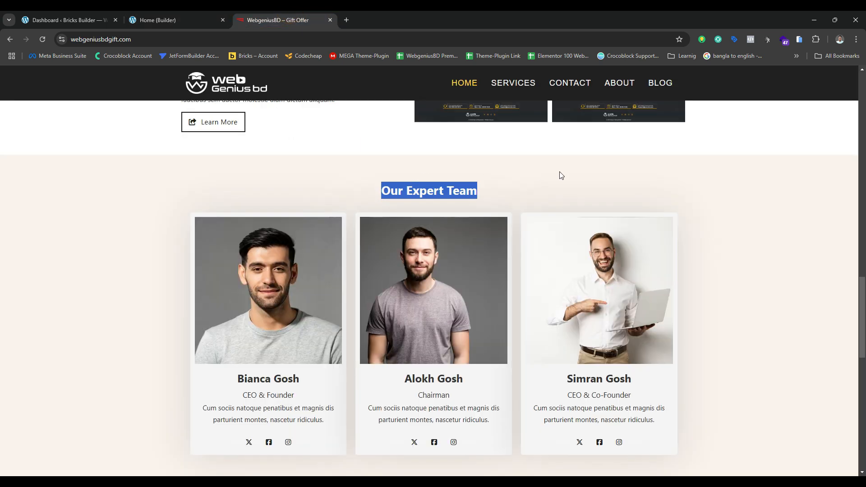
click(171, 23)
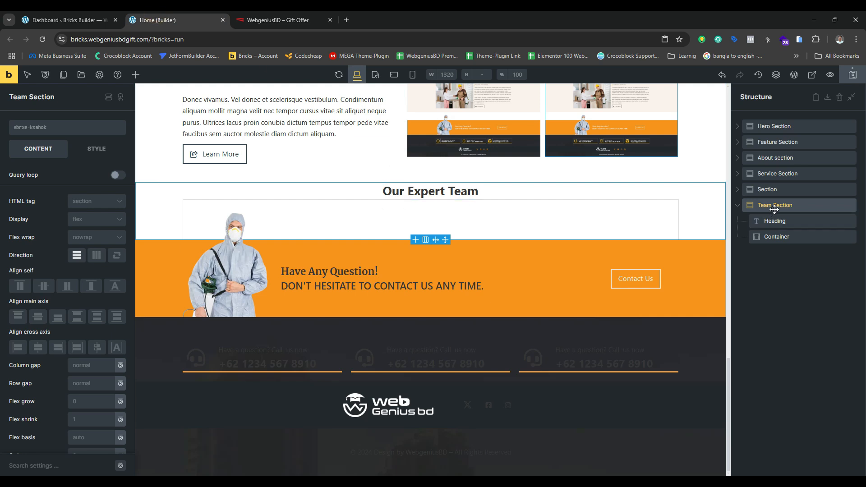
click(96, 152)
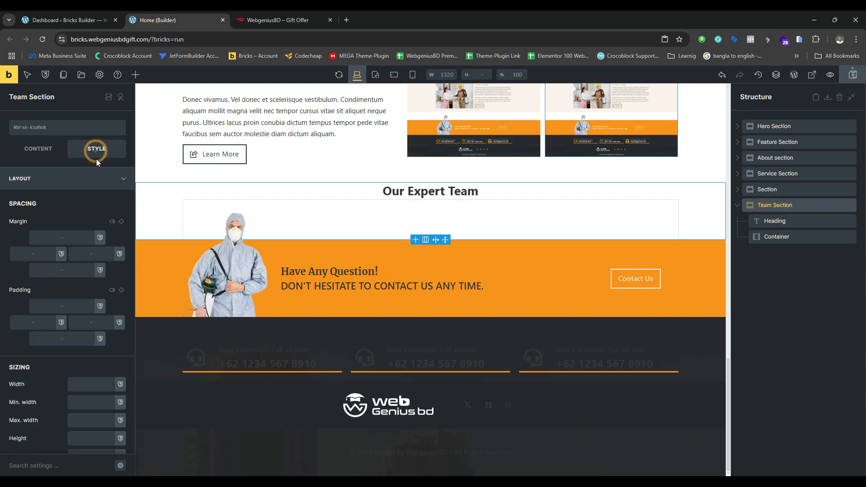
click(63, 306)
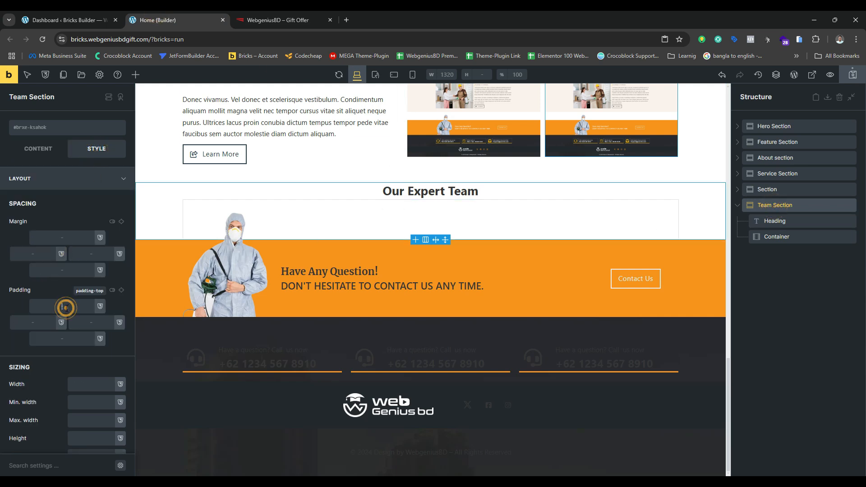
text(60)
click(64, 341)
text(60)
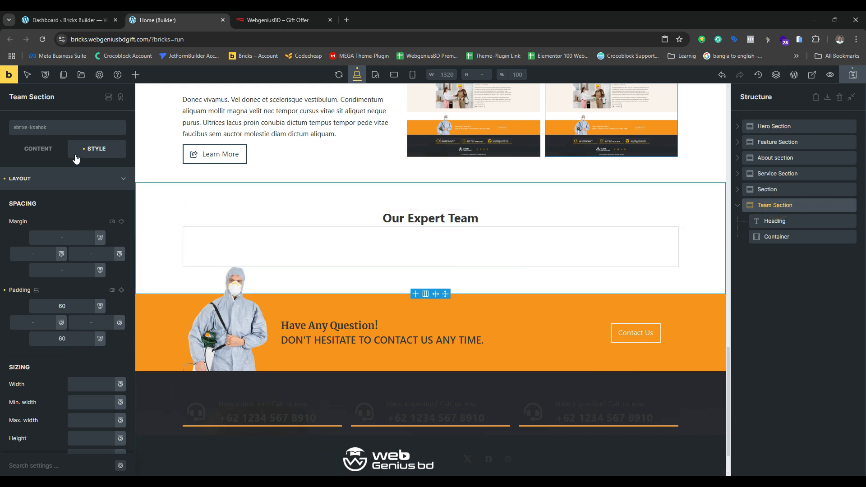
- Sample the reference team section's background with Quick HTML Color Picker and apply #f8f1eb as the Team Section's background color
click(59, 176)
click(50, 222)
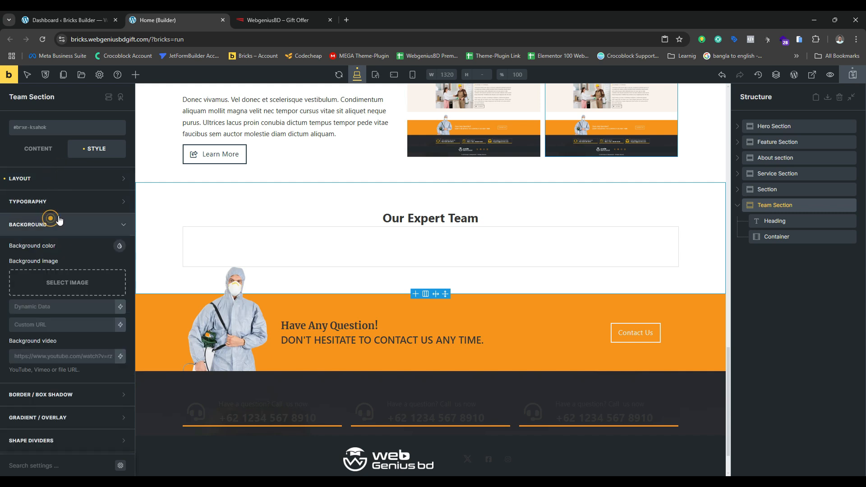
click(119, 246)
click(278, 20)
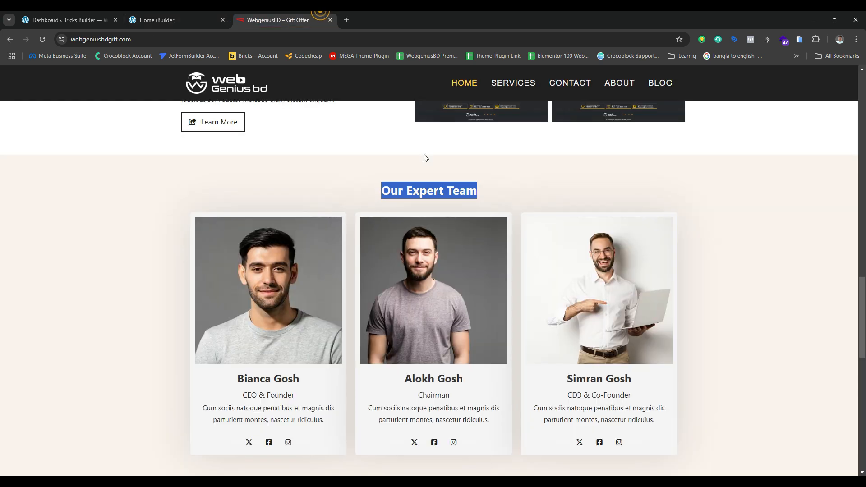
click(455, 483)
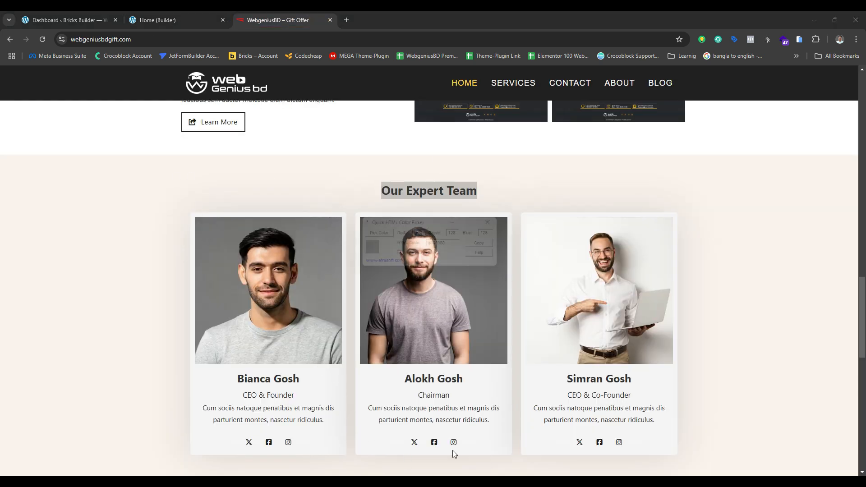
click(379, 234)
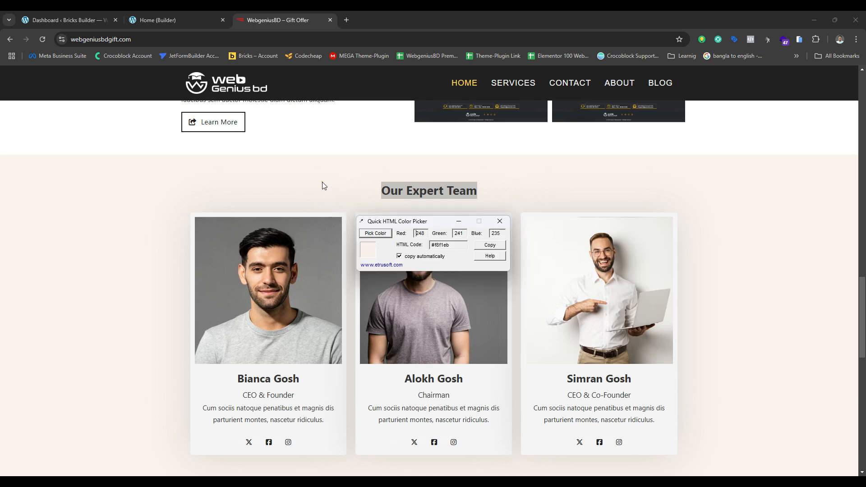
click(321, 183)
click(489, 246)
click(158, 20)
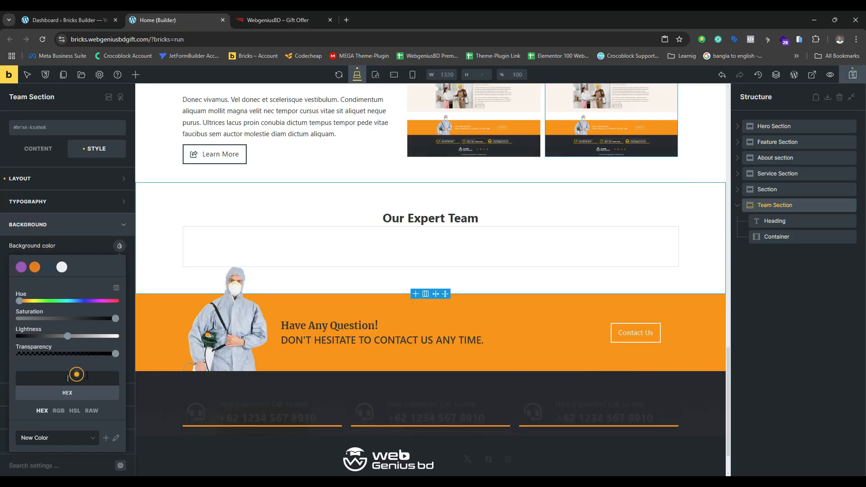
key(ctrl+v)
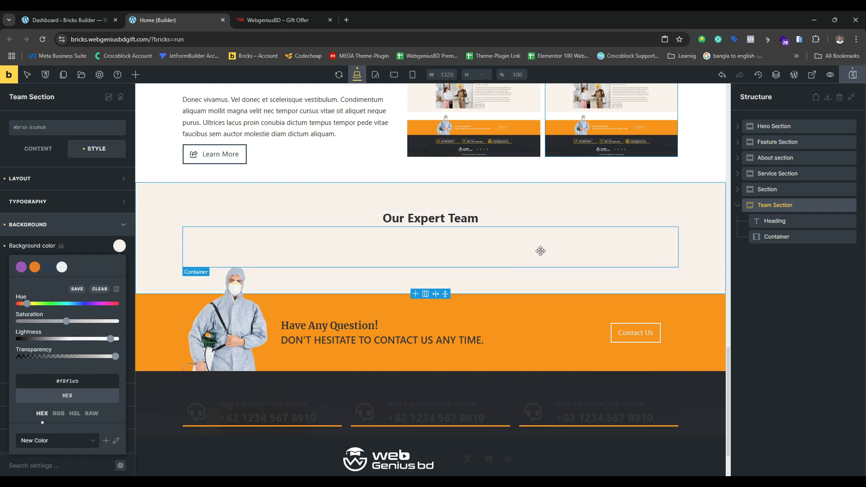
- Check the reference page's team cards and add a Team Members element inside the Team Section's container
click(782, 236)
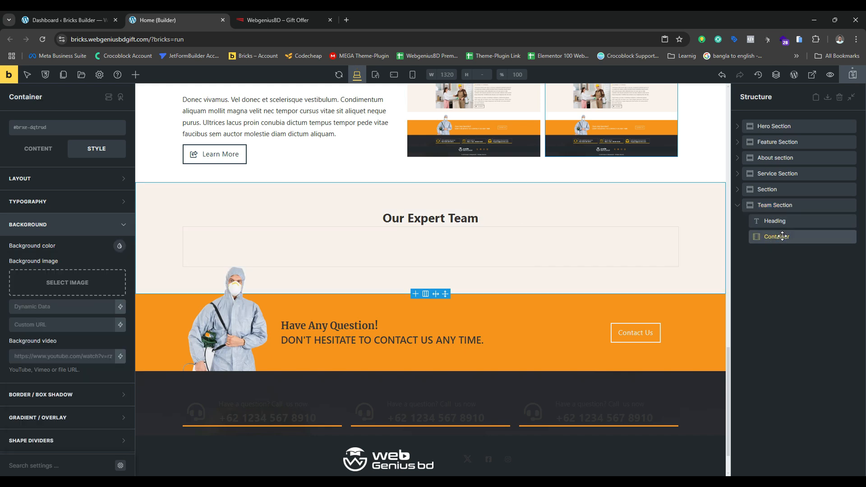
click(280, 20)
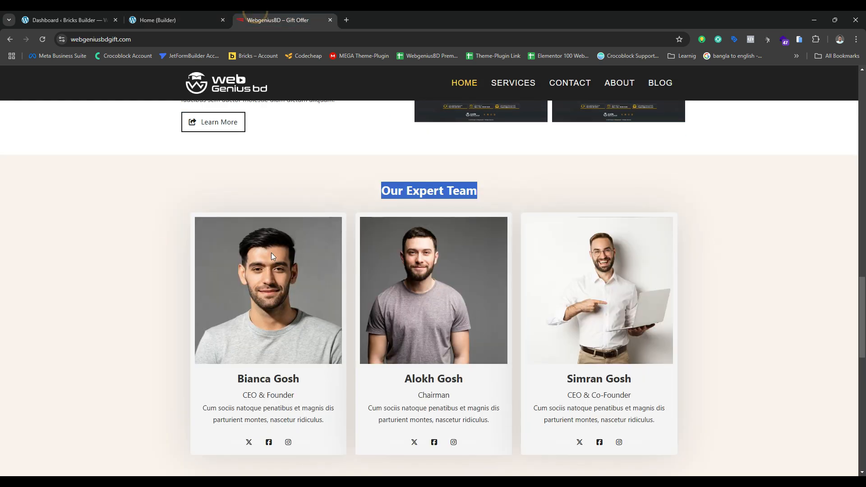
click(365, 172)
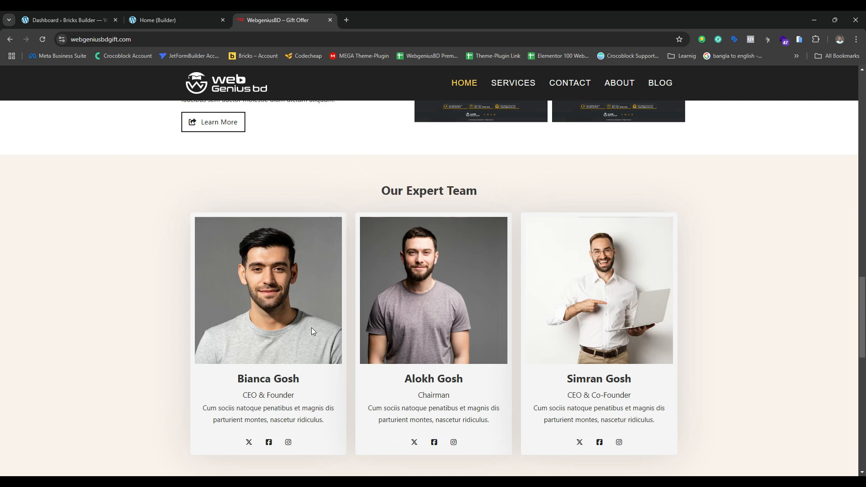
click(175, 20)
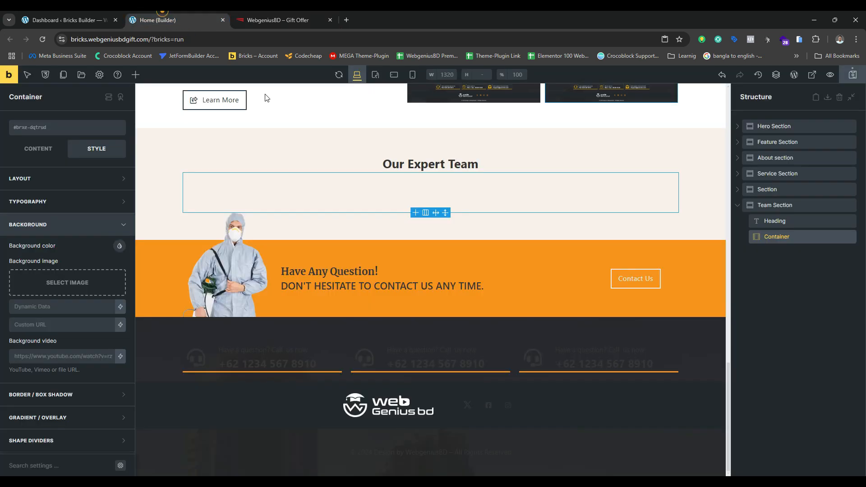
click(135, 77)
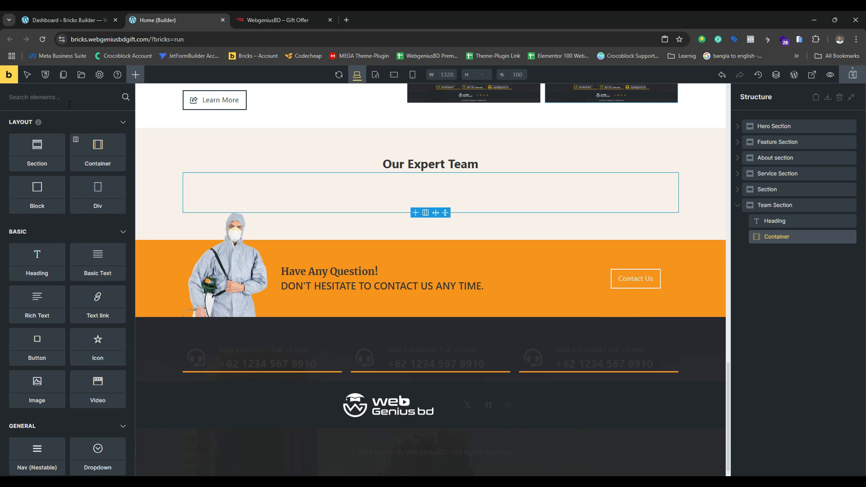
text(t)
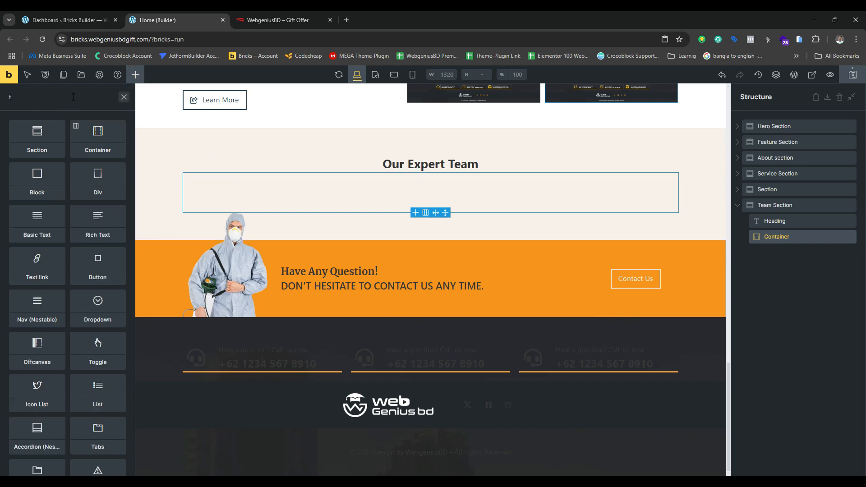
text(eam)
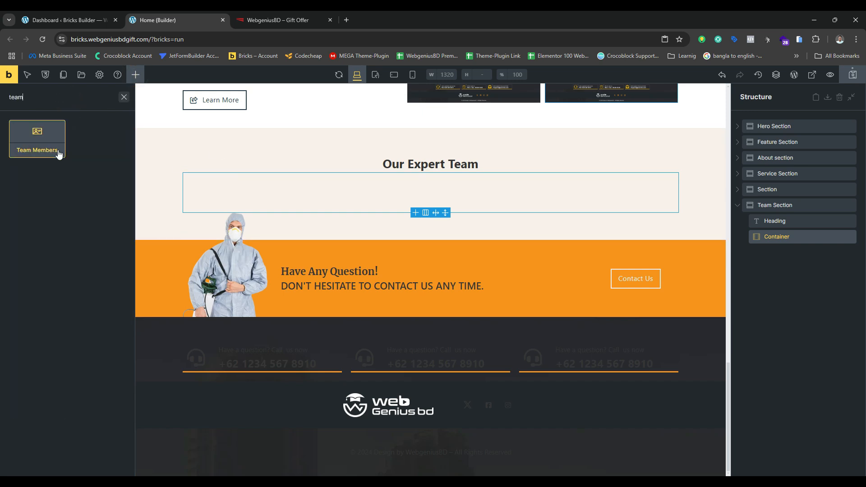
click(45, 143)
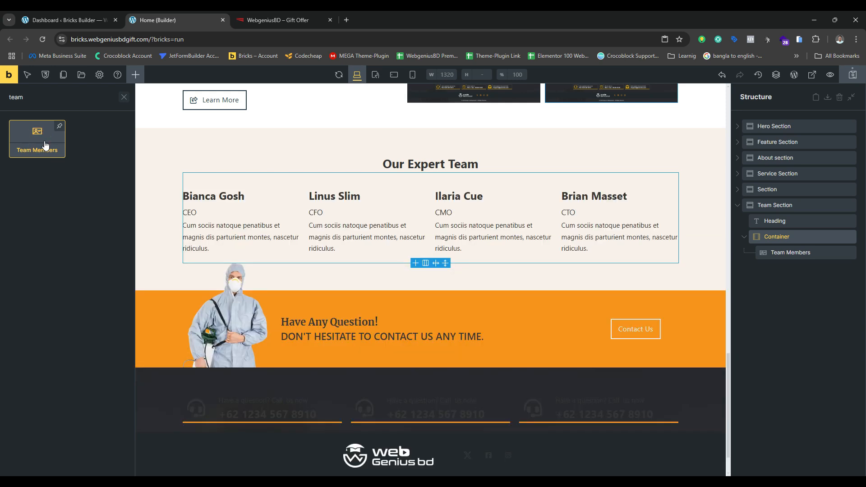
- Delete the fourth member from the Team Members element in the Team Section
click(781, 253)
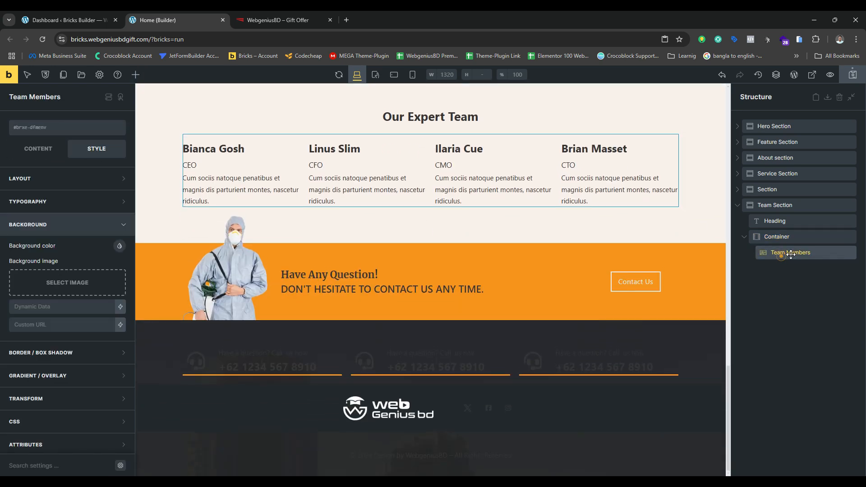
click(38, 148)
click(40, 179)
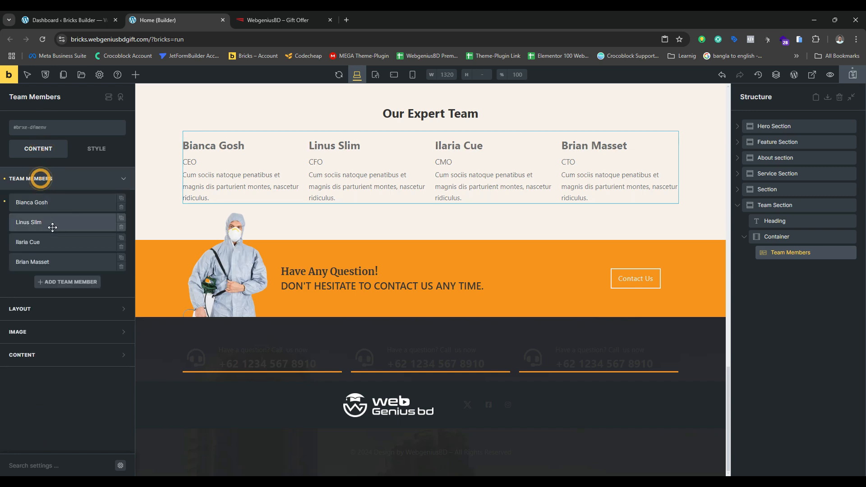
click(121, 267)
click(120, 266)
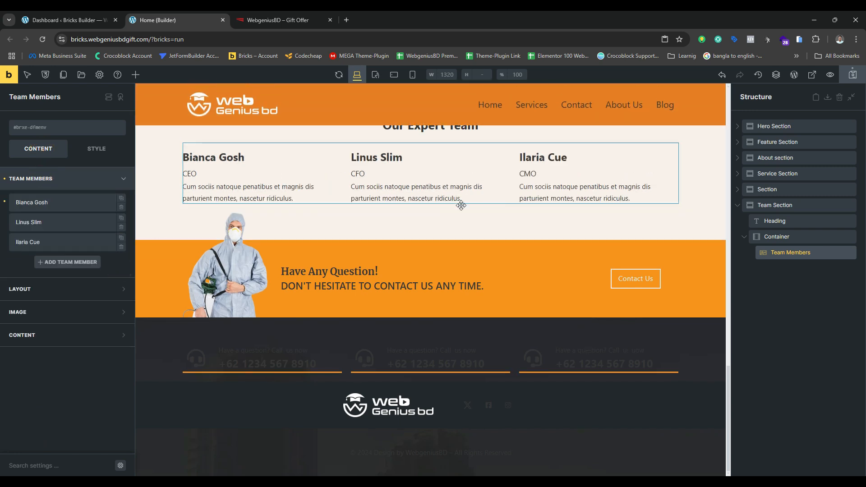
- Upload team-1.jpg, team-2.jpg and team-3.jpg from the Bricks Project Image folder while choosing the first team member's image
click(45, 201)
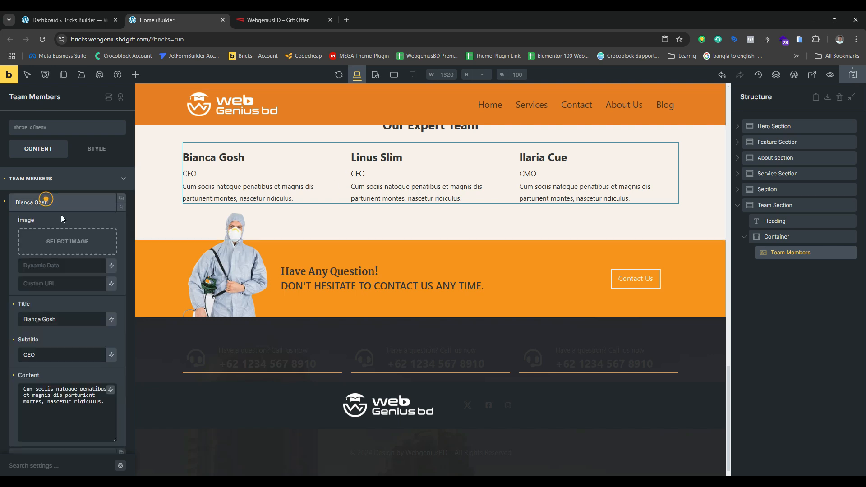
click(68, 244)
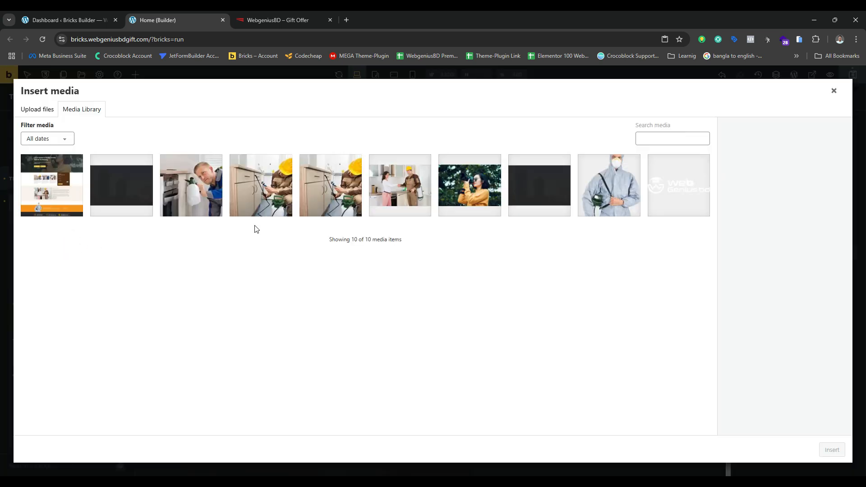
click(38, 111)
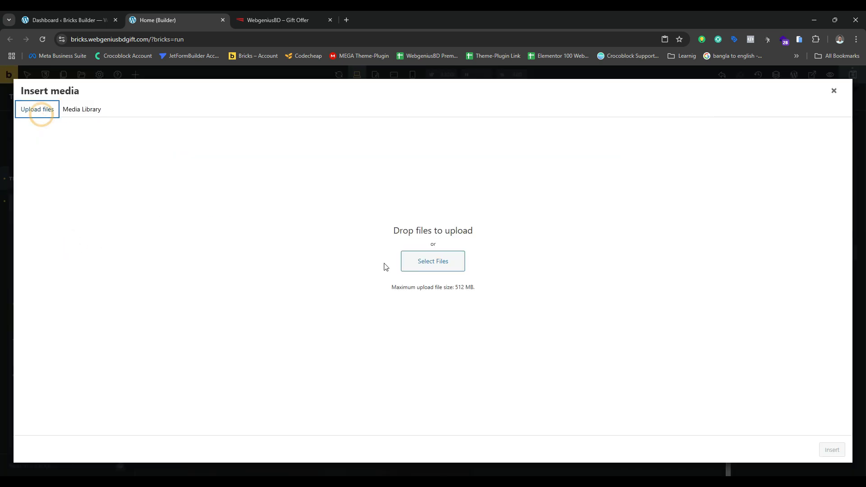
click(436, 264)
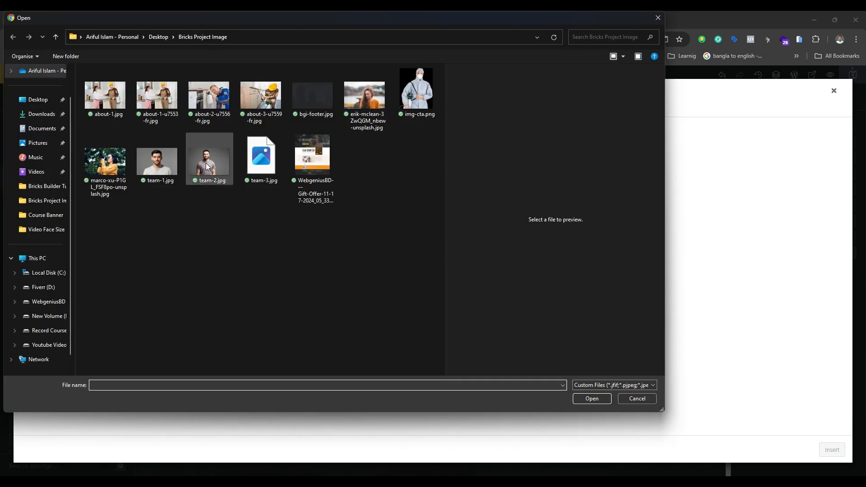
click(175, 162)
ctrl+click(209, 161)
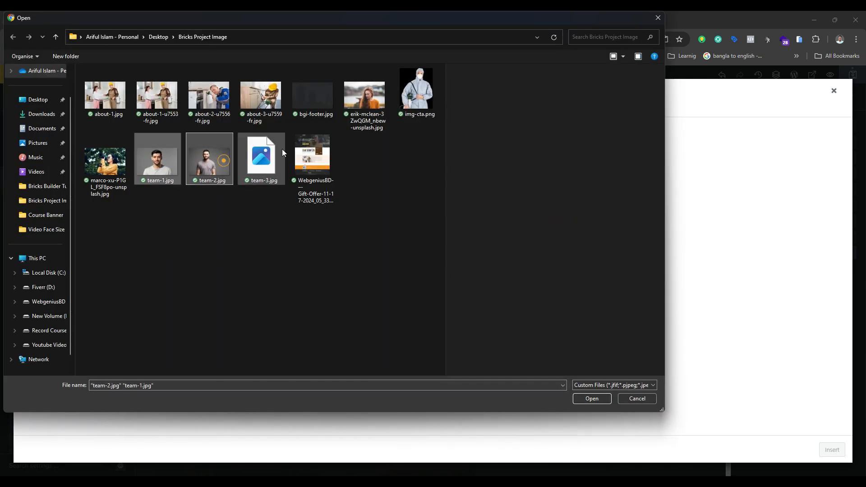
ctrl+click(261, 158)
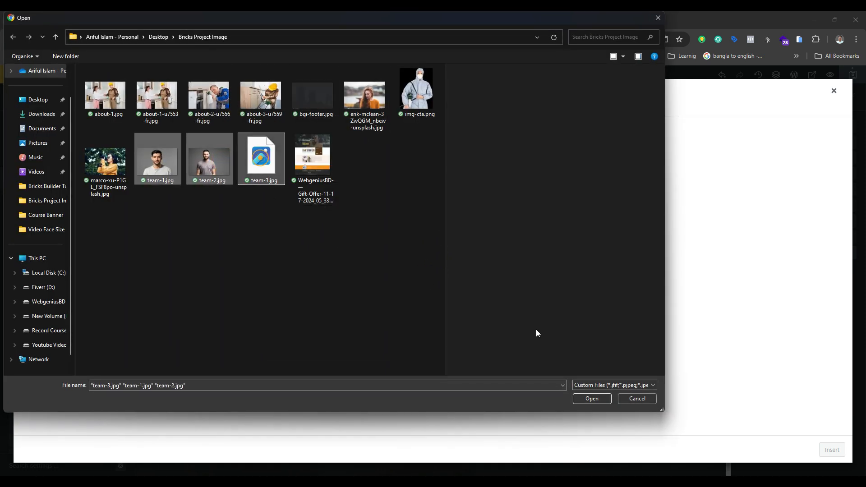
click(603, 399)
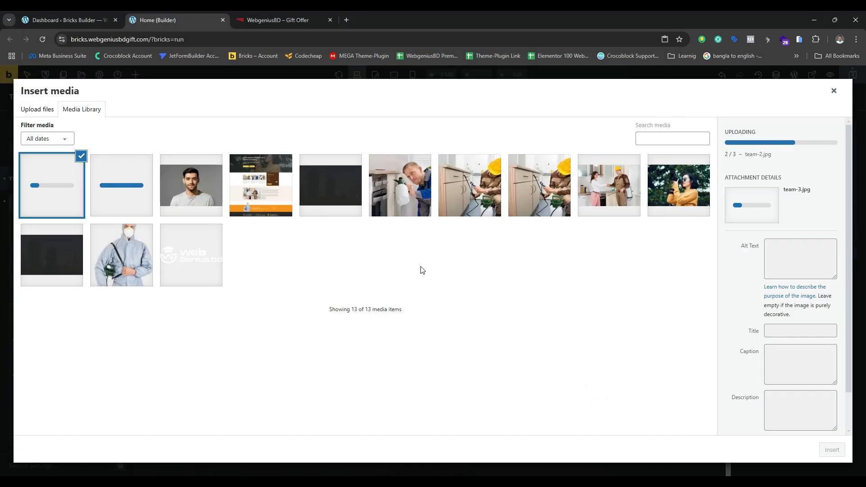
- Insert the uploaded team-2 picture as the first team member's image
click(127, 201)
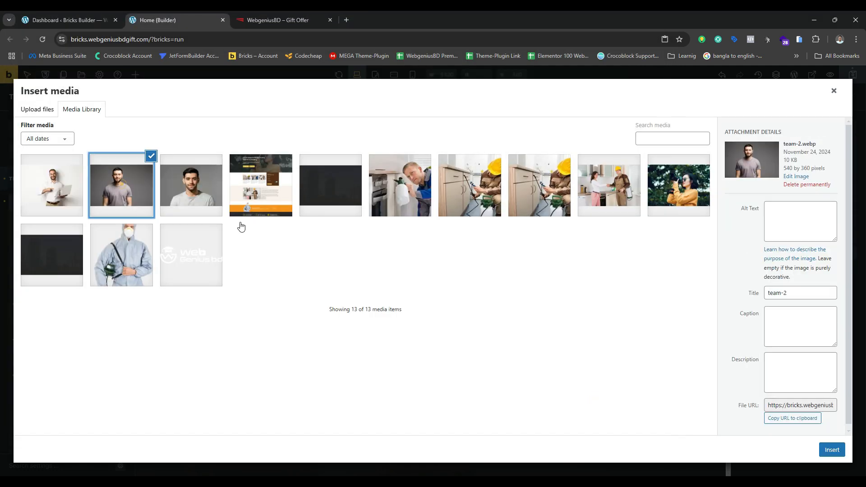
click(832, 450)
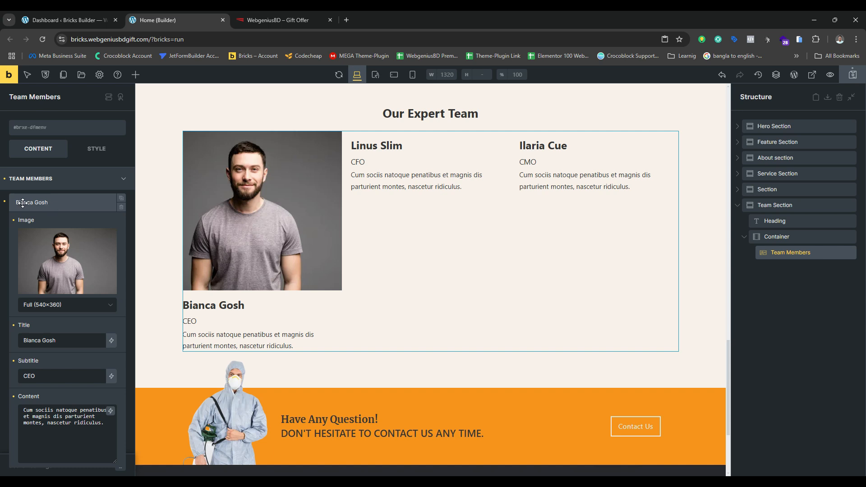
scroll(71, 307, down, 3)
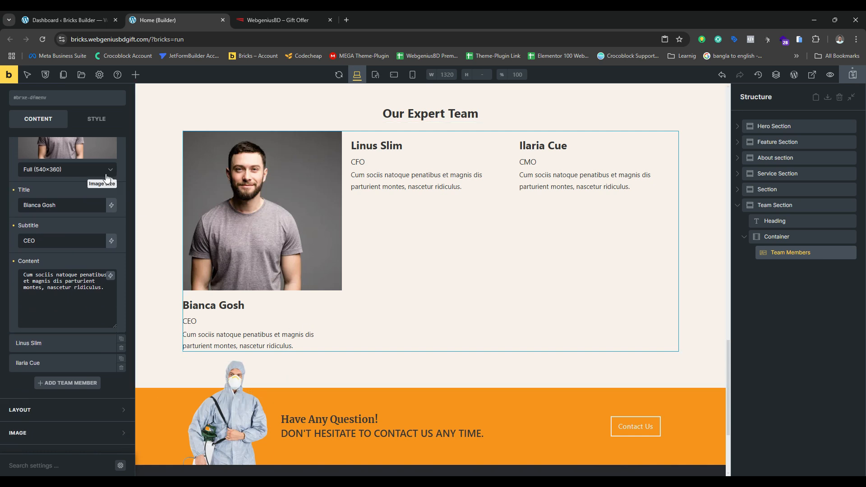
scroll(107, 177, up, 5)
- Delete the second and third members from the Team Members element, keeping only the first one with its image
click(34, 178)
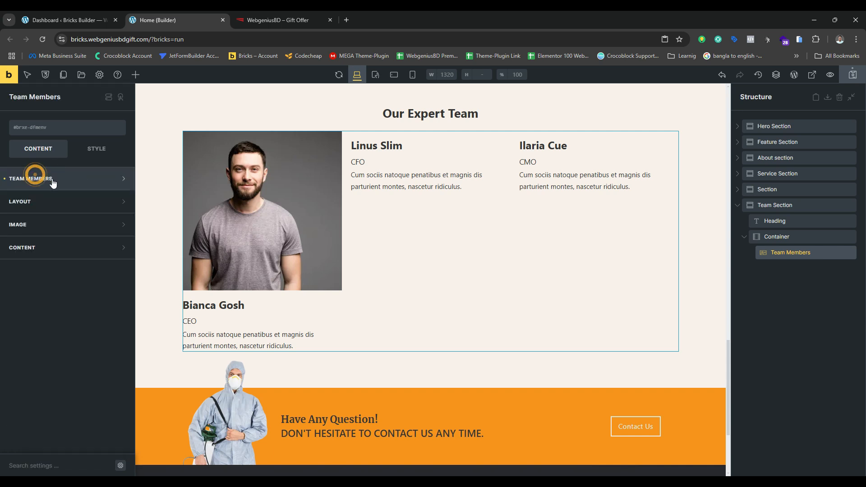
click(53, 181)
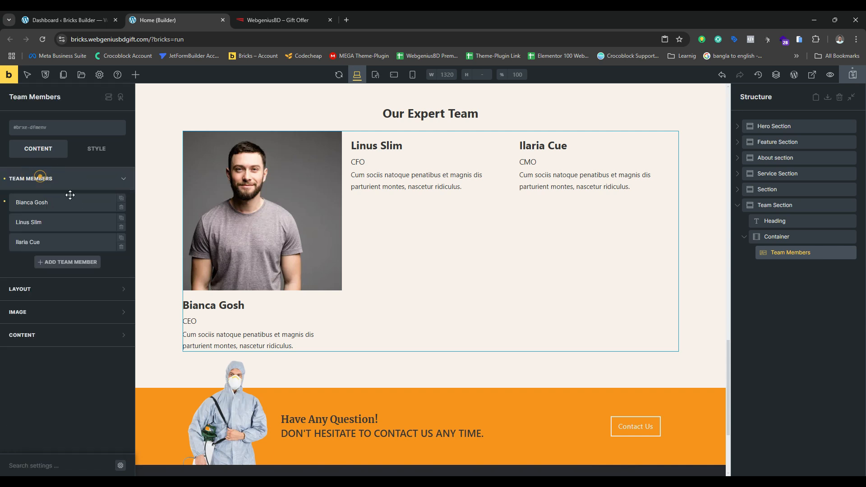
click(121, 247)
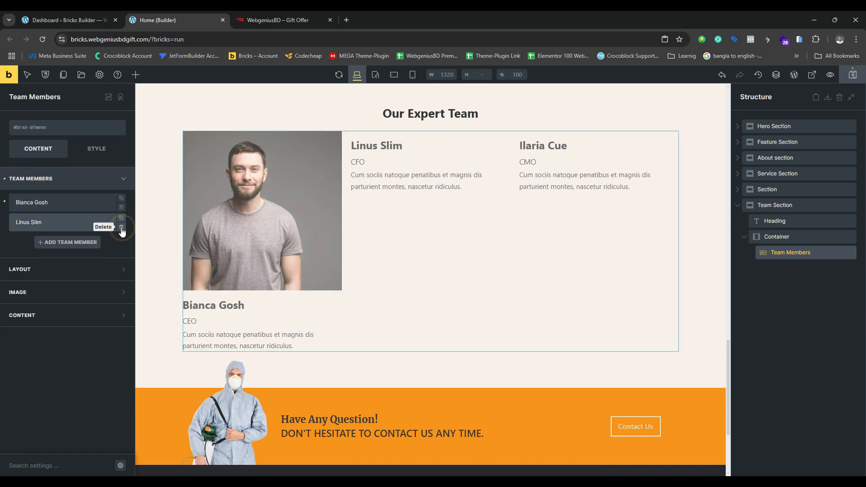
click(121, 227)
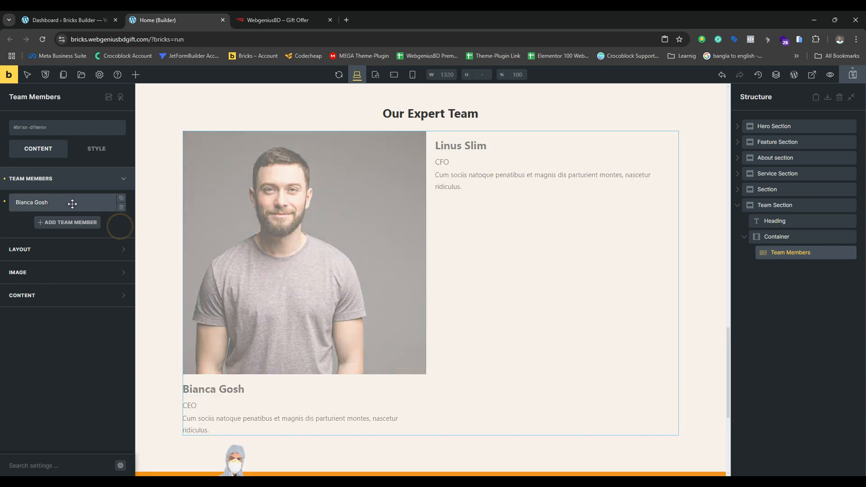
- Try to build the row of three cards by duplicating the remaining team member twice
click(73, 203)
click(72, 204)
click(122, 199)
click(122, 198)
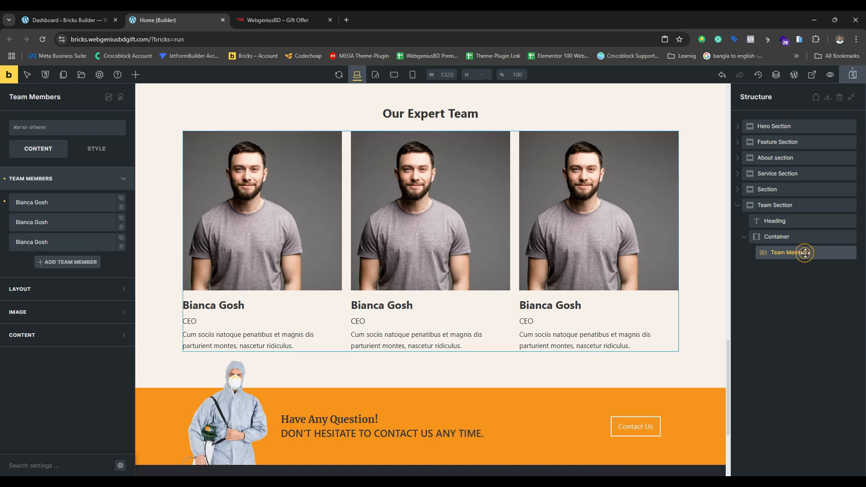
- Delete the two duplicated team members from the Team Members element
click(122, 247)
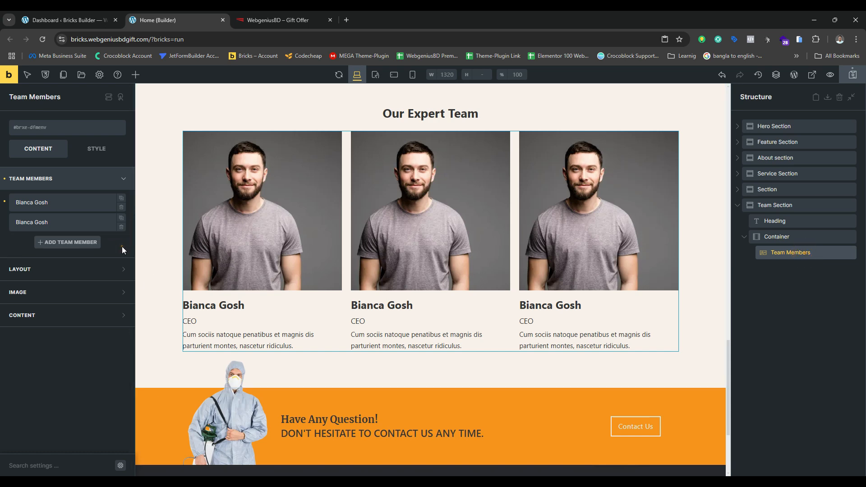
click(121, 227)
click(122, 228)
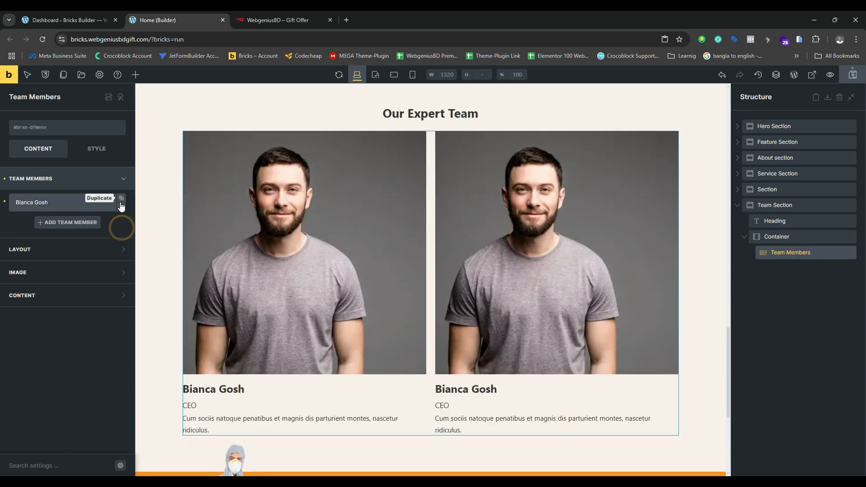
click(67, 202)
click(67, 202)
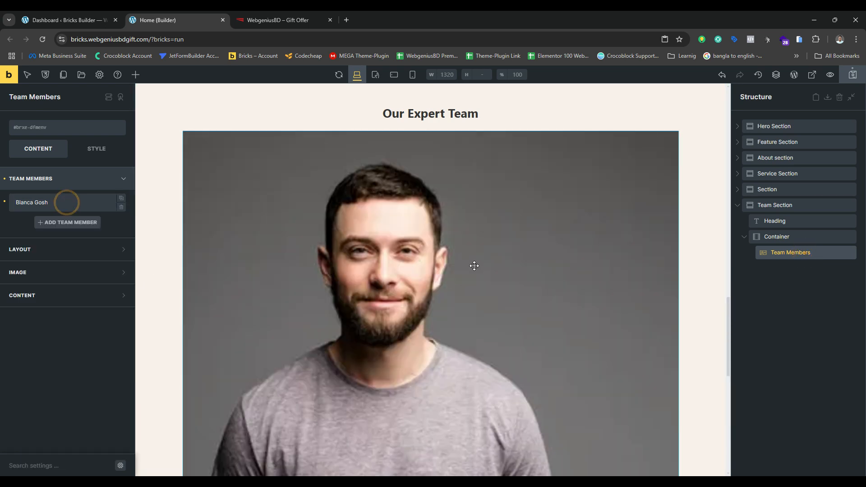
- Add three Block elements to the Team Section's container, below the Team Members element
click(135, 76)
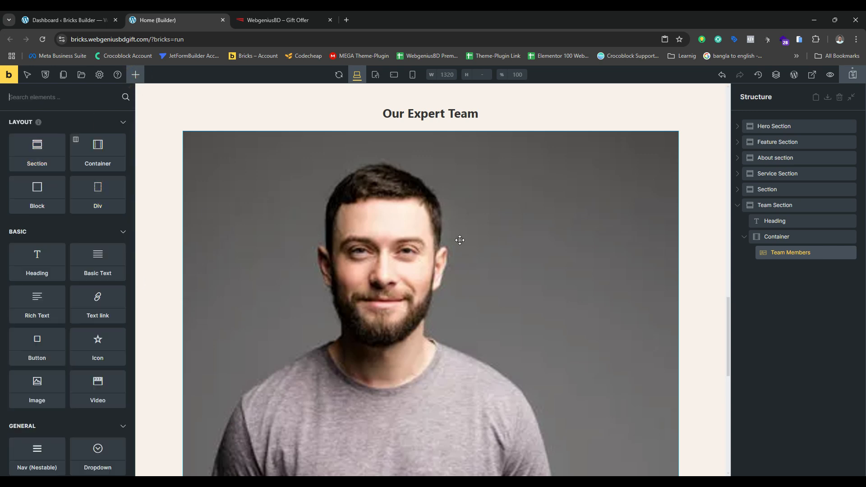
scroll(460, 240, down, 3)
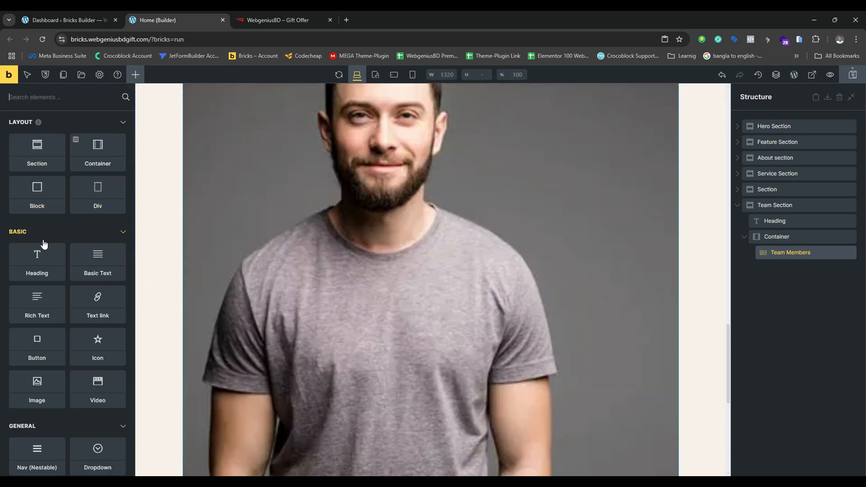
scroll(40, 278, down, 1)
scroll(36, 212, up, 1)
click(34, 194)
click(34, 194)
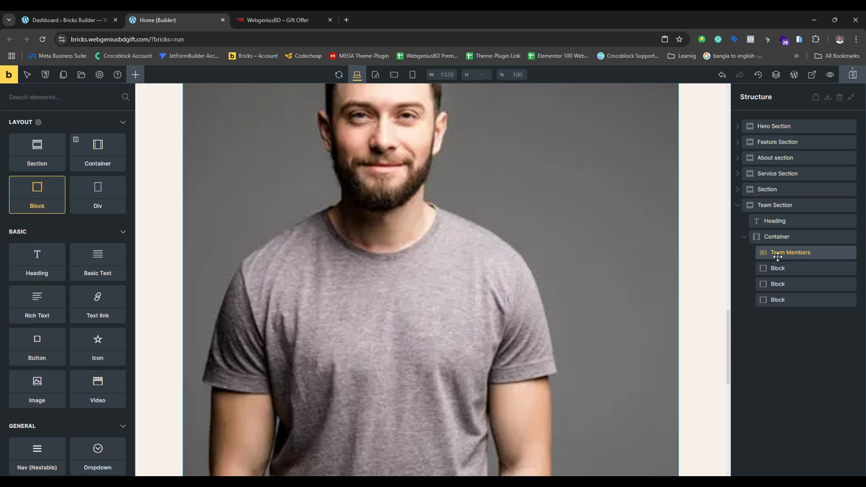
- Nest the Team Members element inside the first block and set the container's direction to horizontal
drag(777, 253, 785, 273)
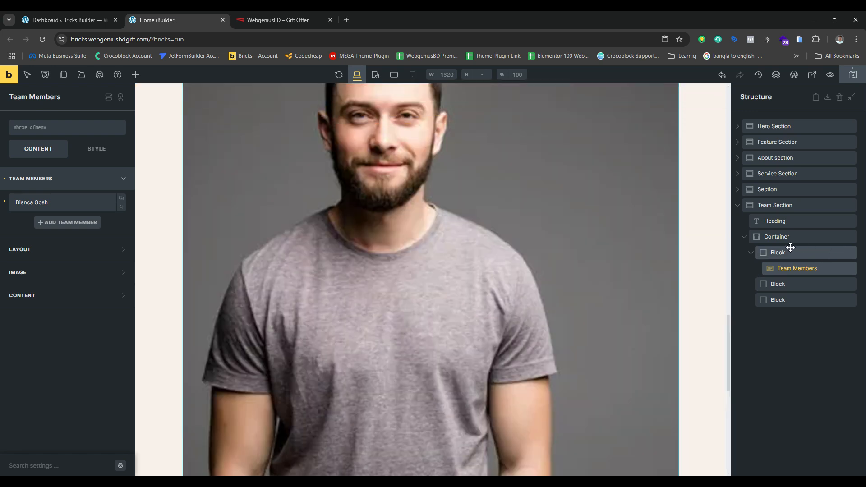
click(783, 236)
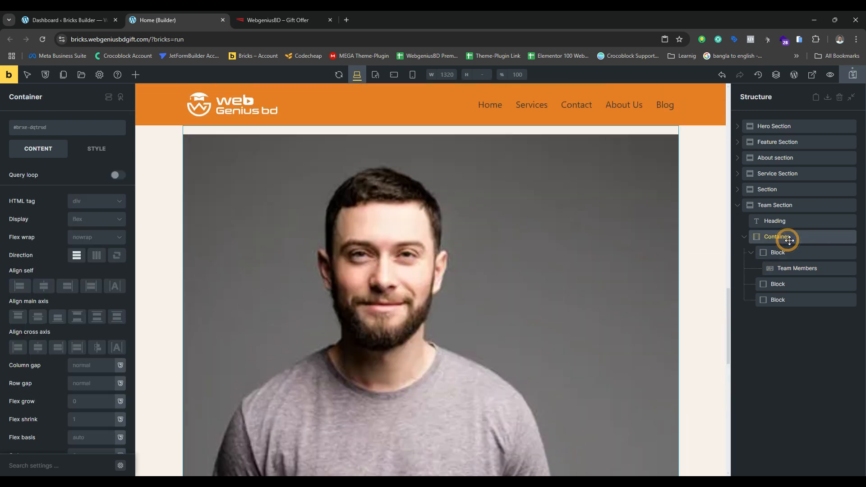
click(97, 256)
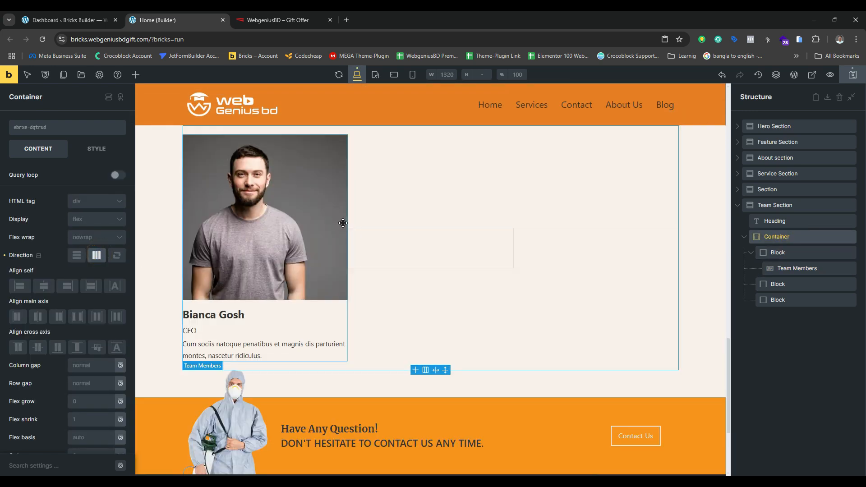
- Set the column gap of the Team Section's container to 20
click(95, 370)
text(20)
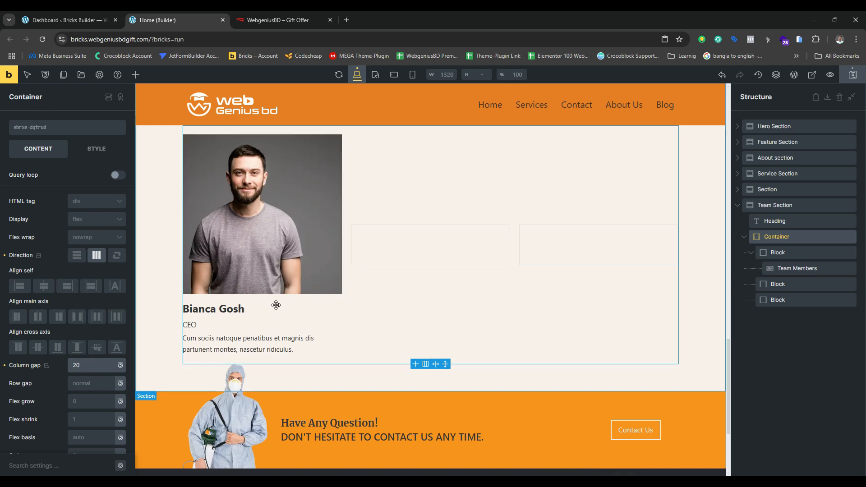
- Add an Icon List element below the Team Members element in the first block
click(798, 269)
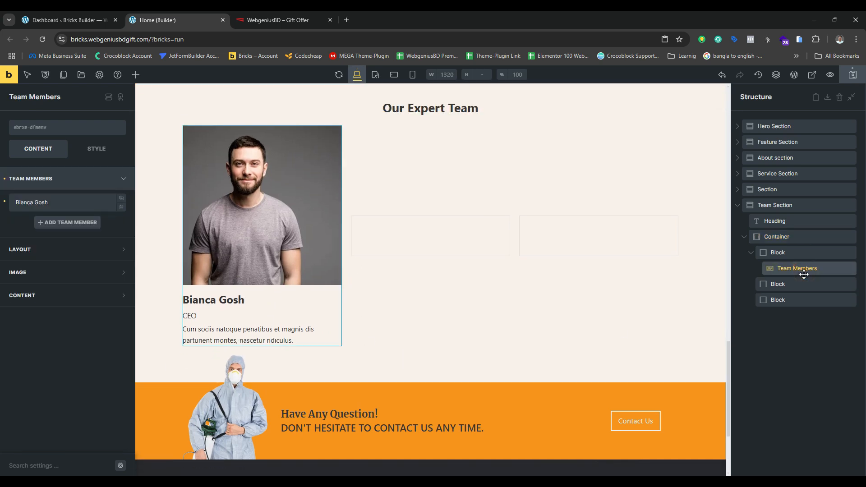
click(136, 77)
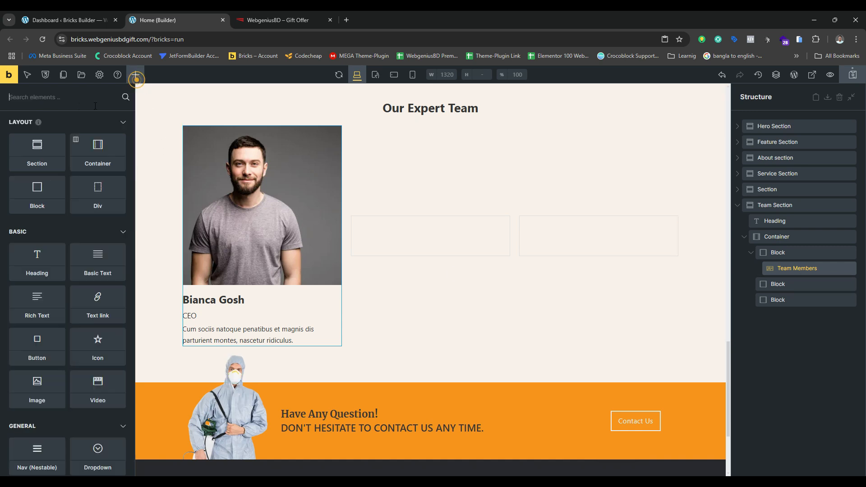
click(60, 99)
text(so)
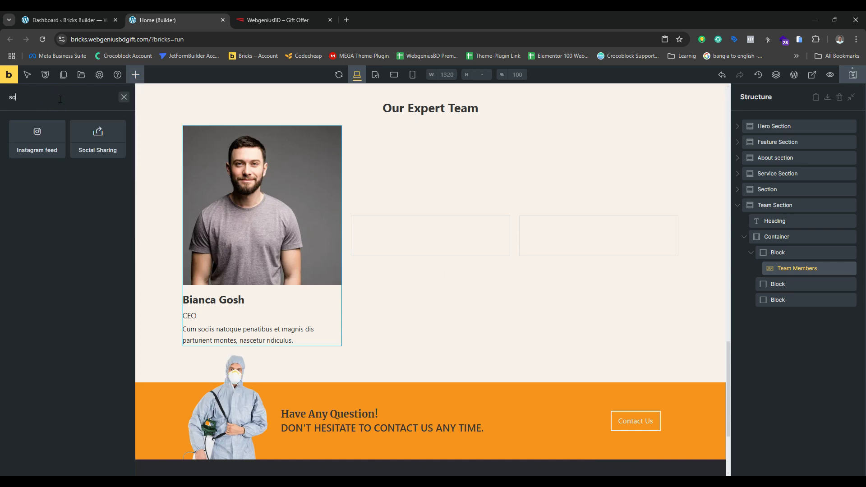
key(BackSpace)
key(BackSpace)
text(ic)
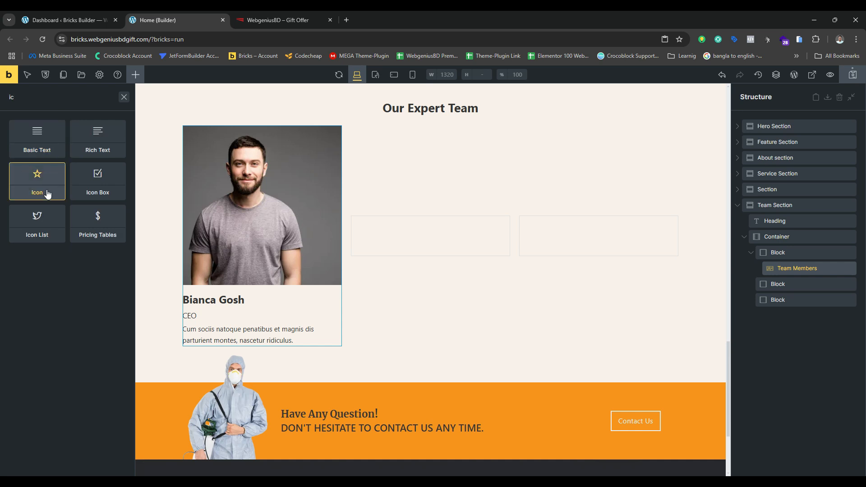
click(37, 218)
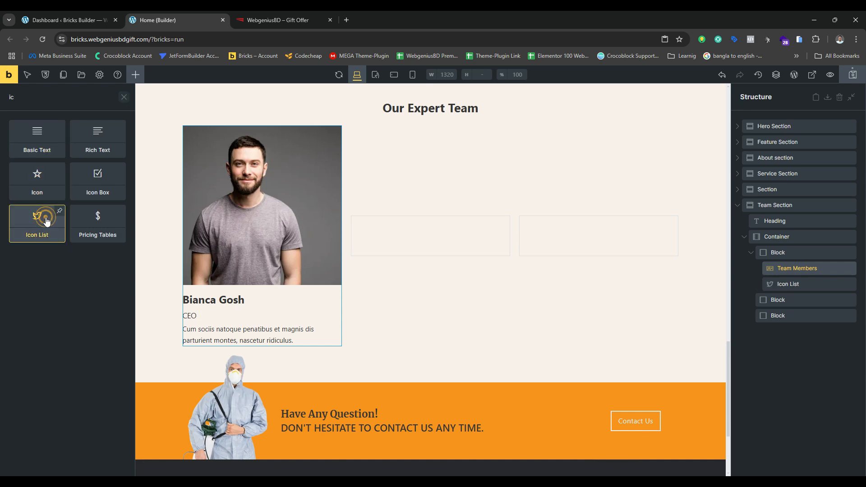
- Remove the text labels from the X, Facebook and Instagram items of the Icon List, leaving only their icons
click(799, 285)
click(62, 194)
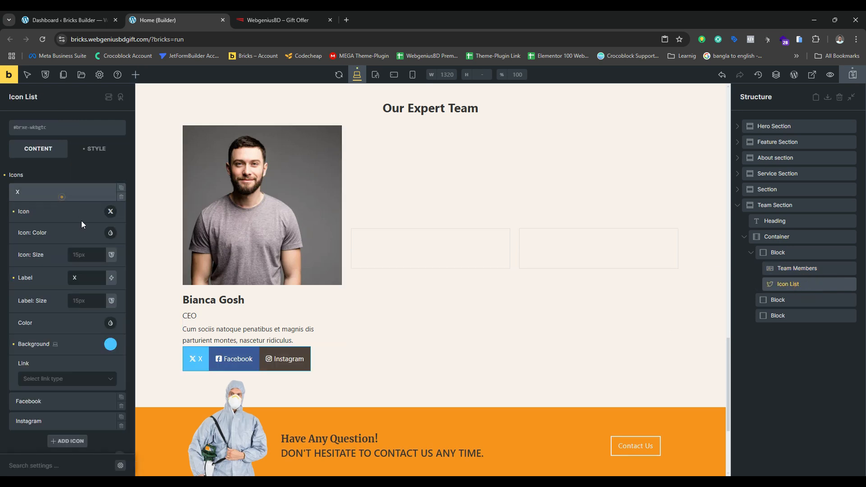
key(BackSpace)
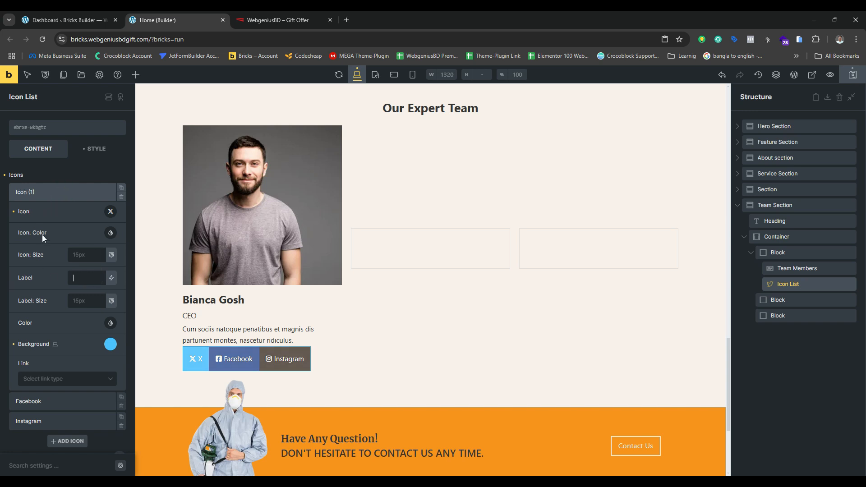
click(29, 193)
click(42, 218)
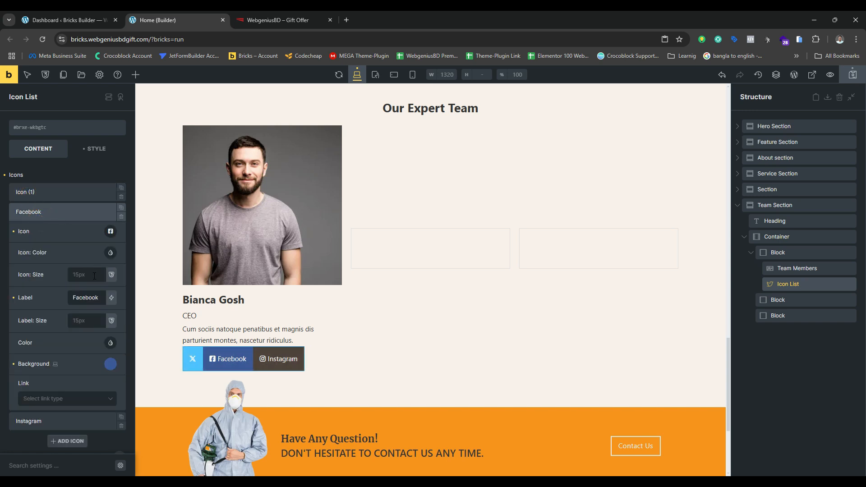
click(36, 212)
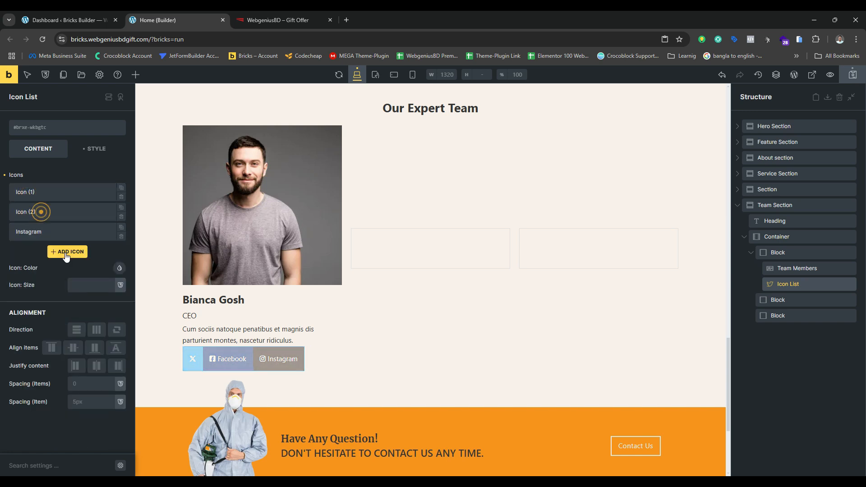
click(62, 231)
double_click(100, 313)
key(BackSpace)
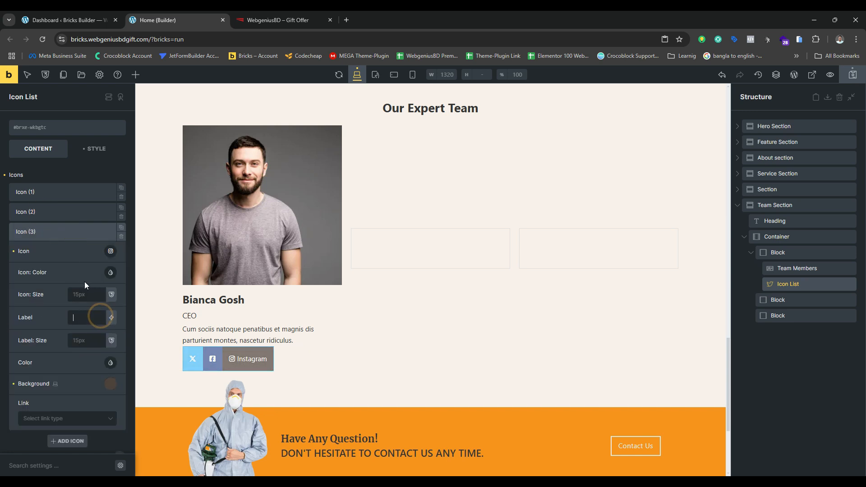
- Clear the background colors of all three Icon List items
click(110, 384)
click(91, 426)
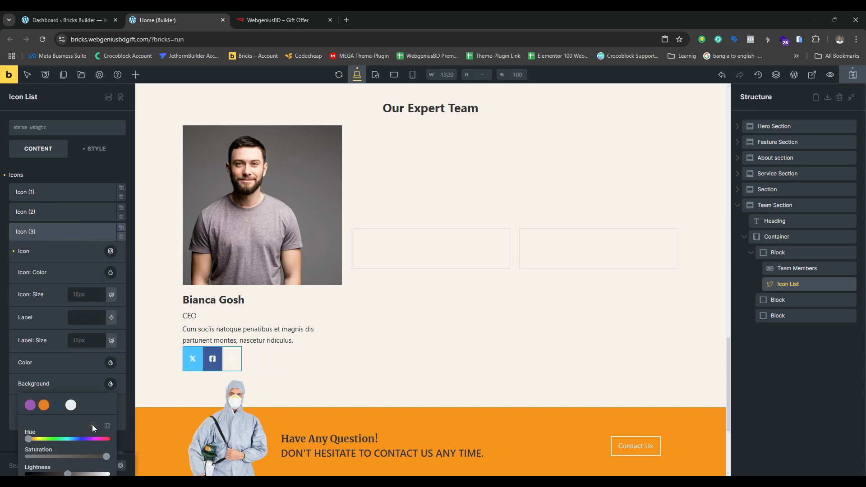
click(38, 229)
click(38, 212)
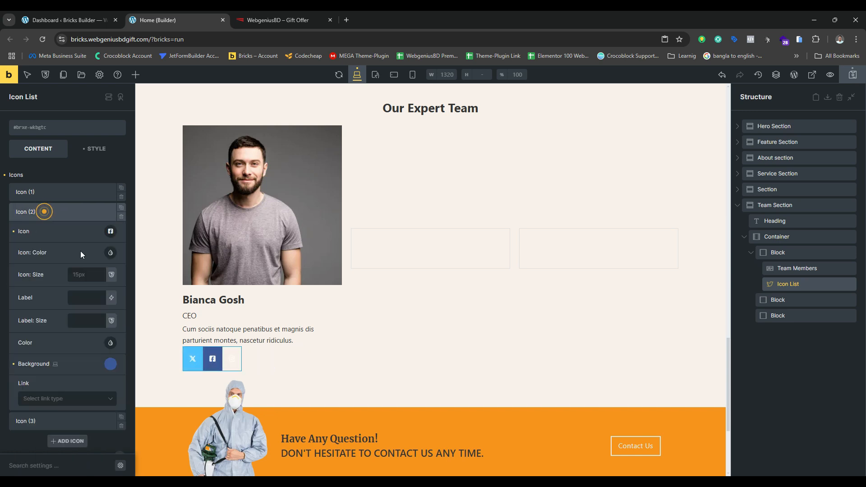
click(110, 364)
click(91, 407)
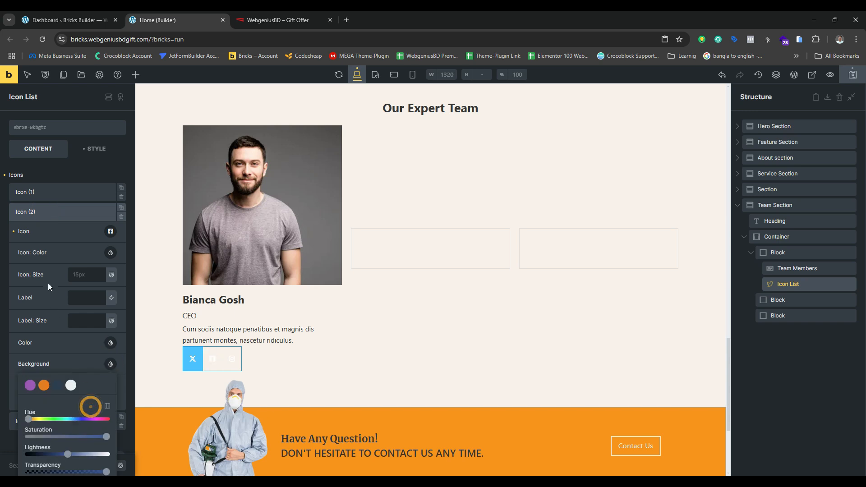
click(41, 228)
click(45, 207)
click(47, 197)
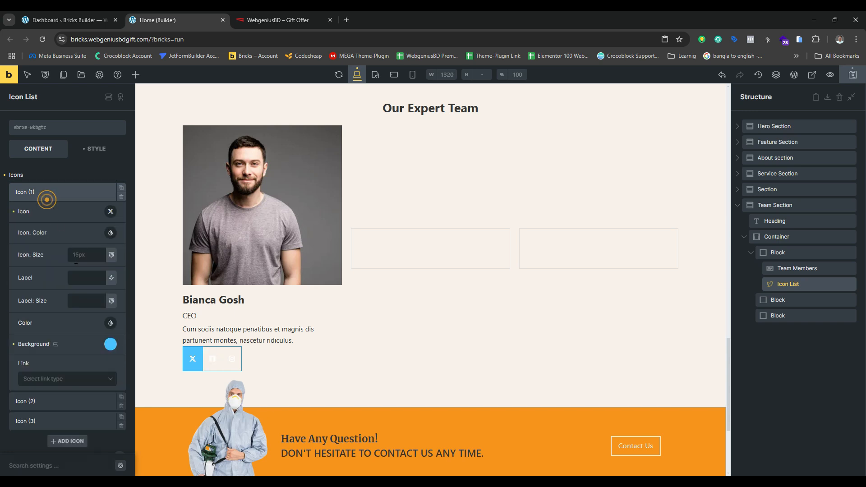
click(111, 344)
click(91, 389)
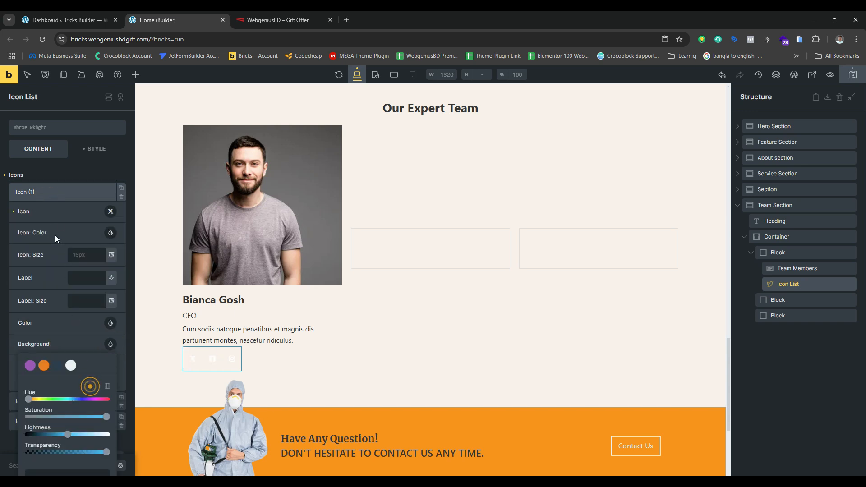
click(47, 193)
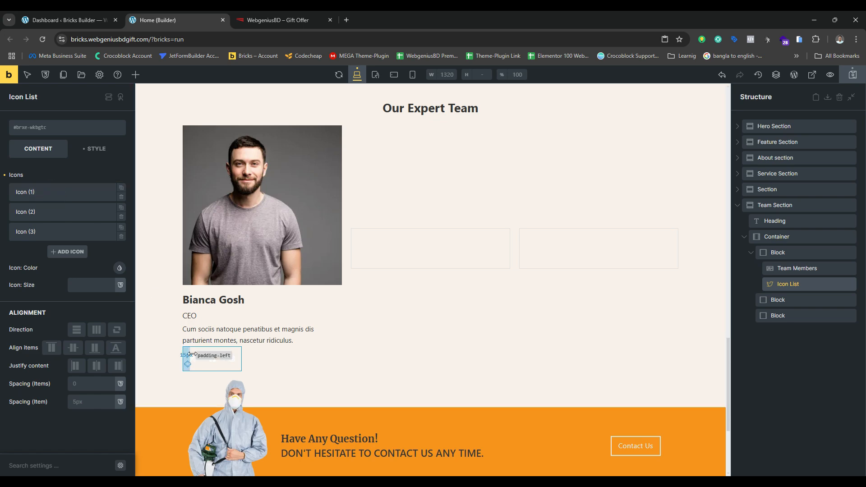
- Check the reference site's team cards and set the Color of the Icon List's X item to #2c3e50
click(276, 14)
click(197, 11)
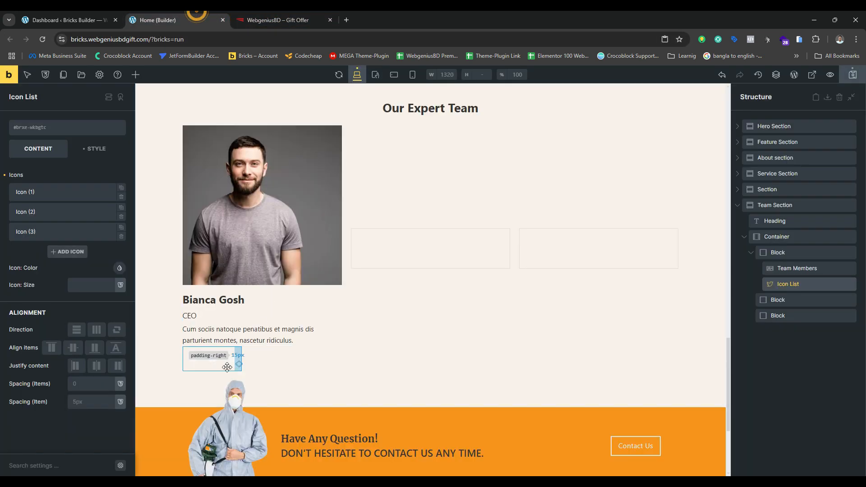
click(54, 189)
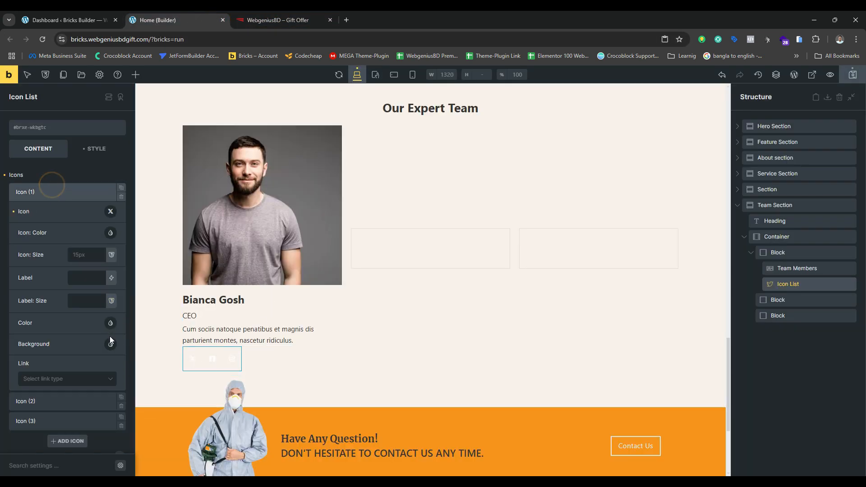
click(110, 324)
click(57, 345)
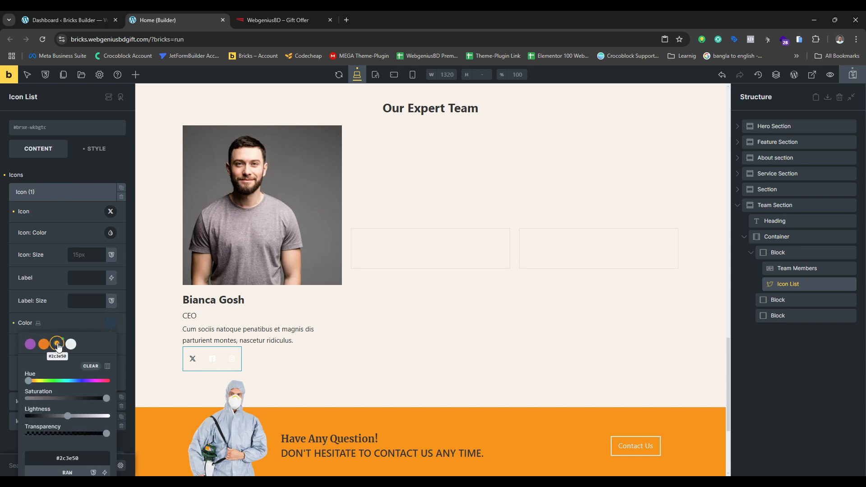
click(34, 189)
- Set the icon color of the Icon List's Facebook and Instagram items to #2c3e50
click(49, 214)
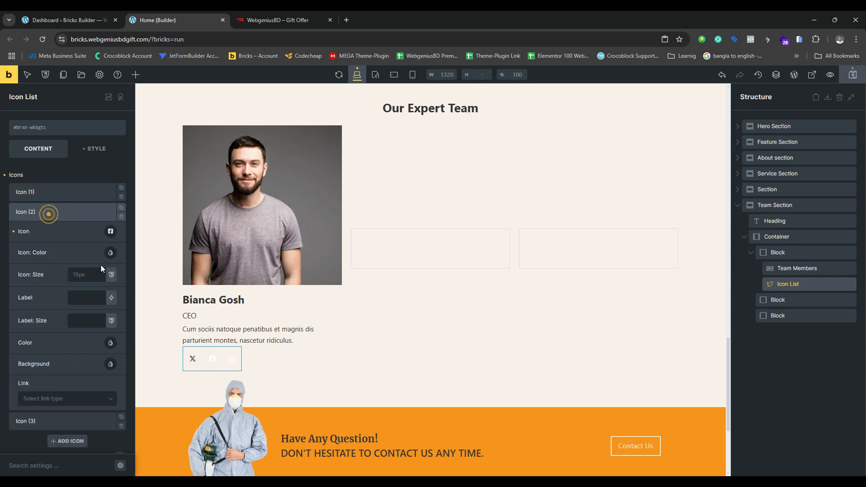
click(111, 254)
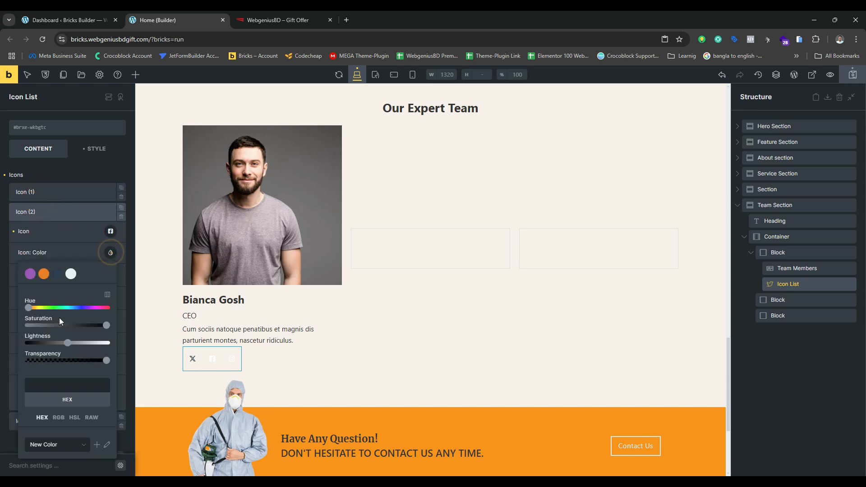
click(57, 274)
click(40, 212)
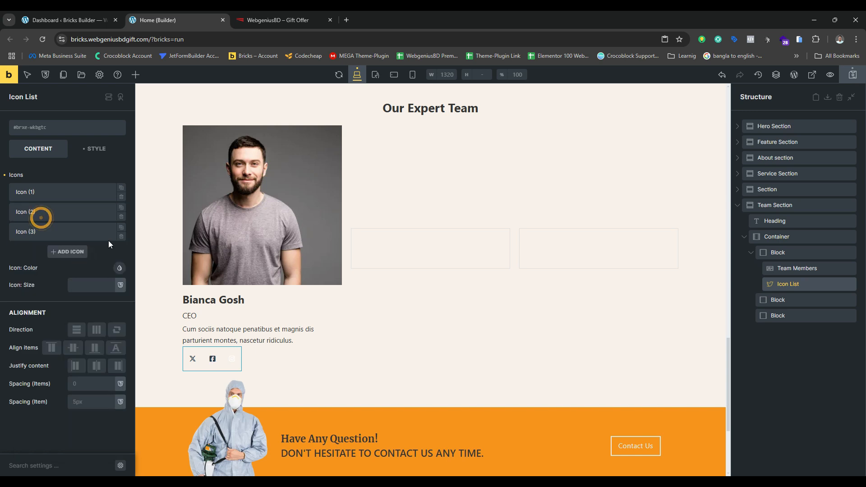
click(73, 233)
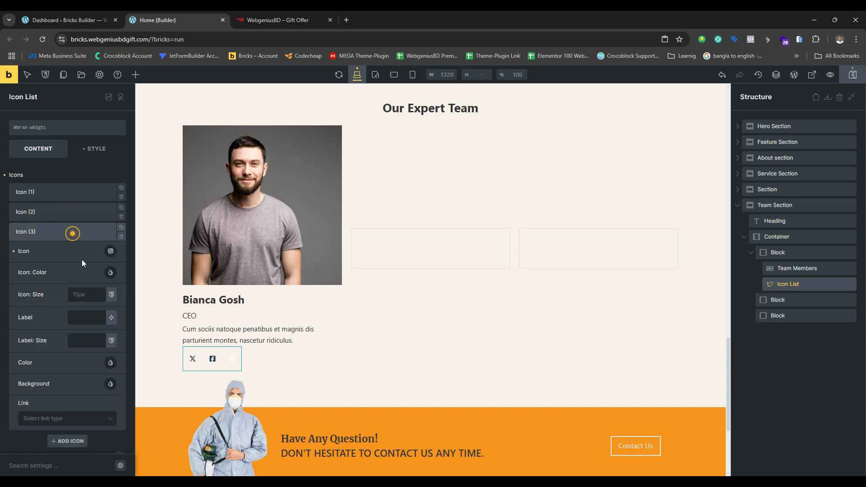
click(111, 273)
click(58, 296)
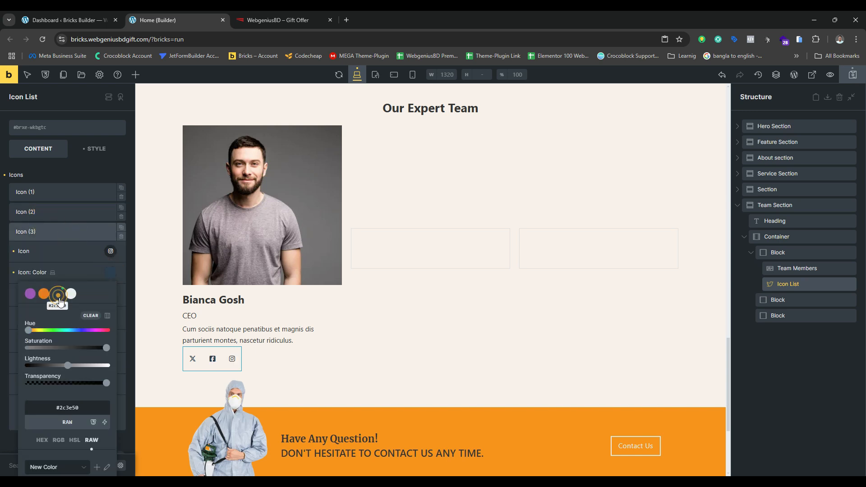
click(40, 233)
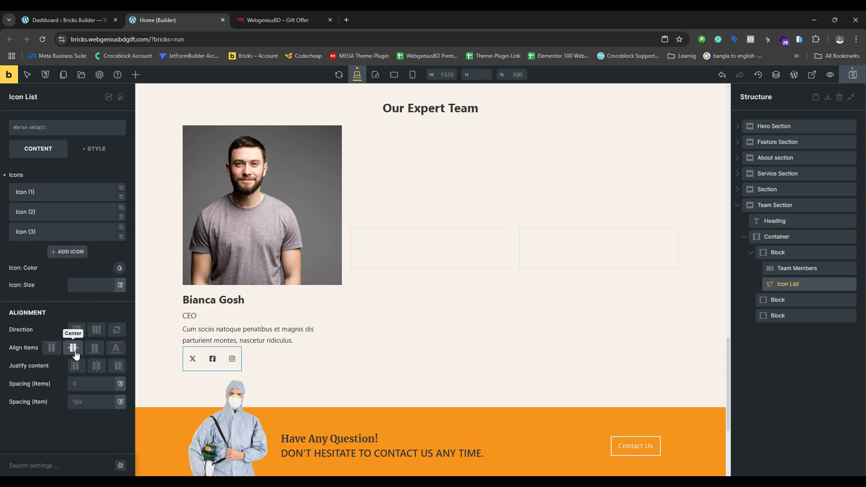
- Center the social icons in the card by setting the first block's cross-axis alignment to center
click(74, 350)
click(77, 352)
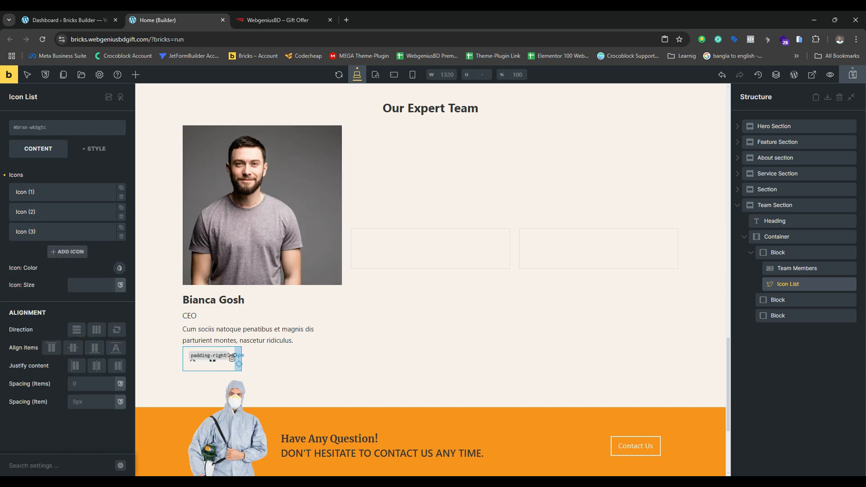
click(785, 253)
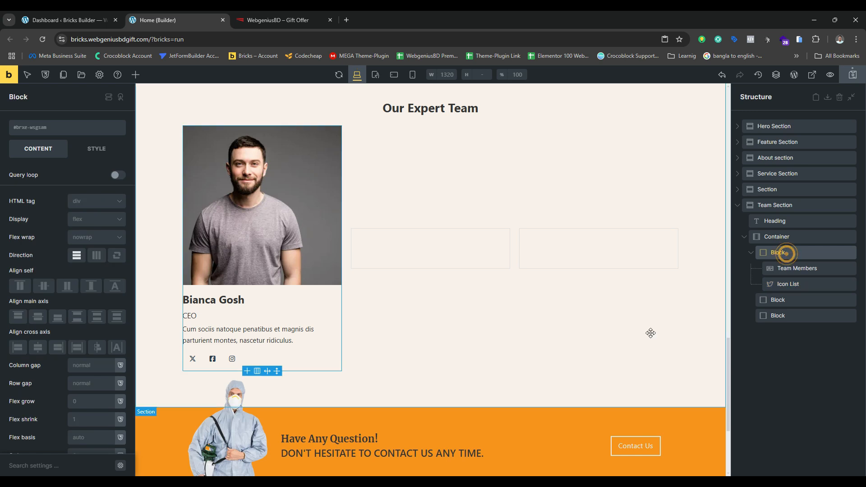
click(43, 287)
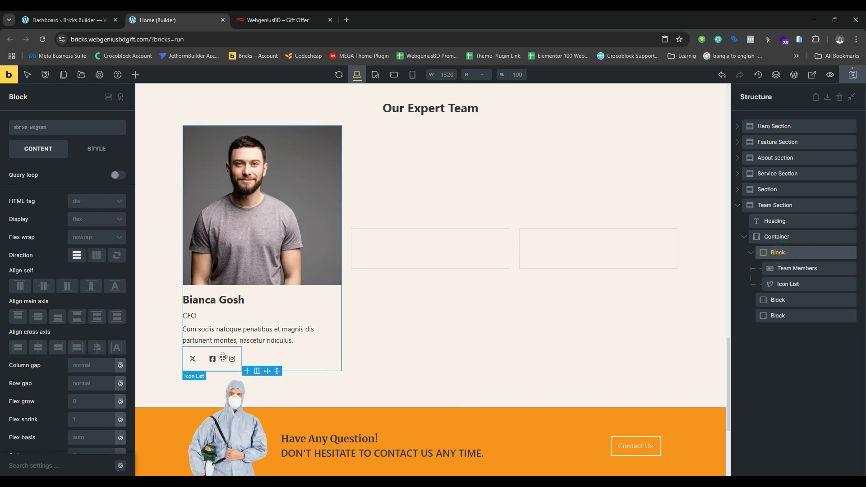
click(42, 350)
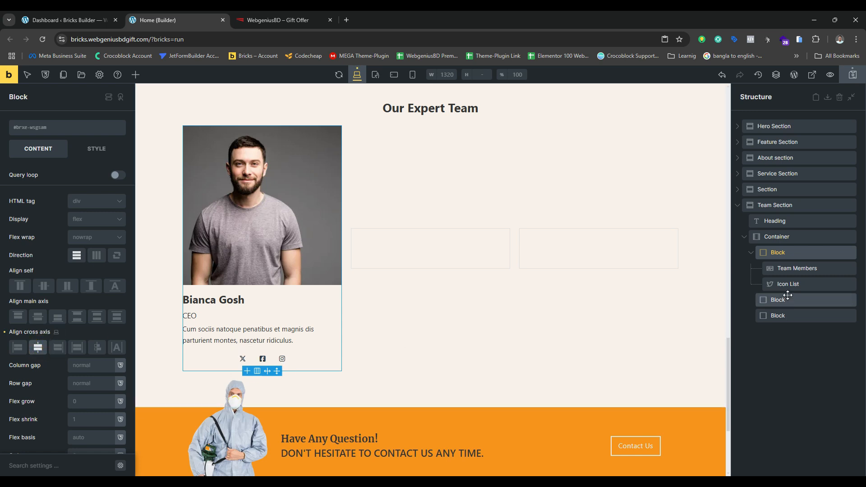
- Center-align the text content of the Team Members element
click(787, 269)
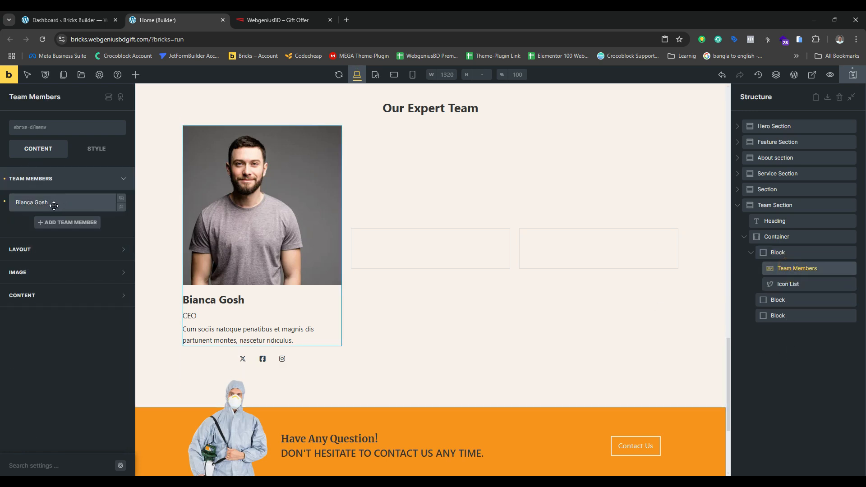
click(38, 295)
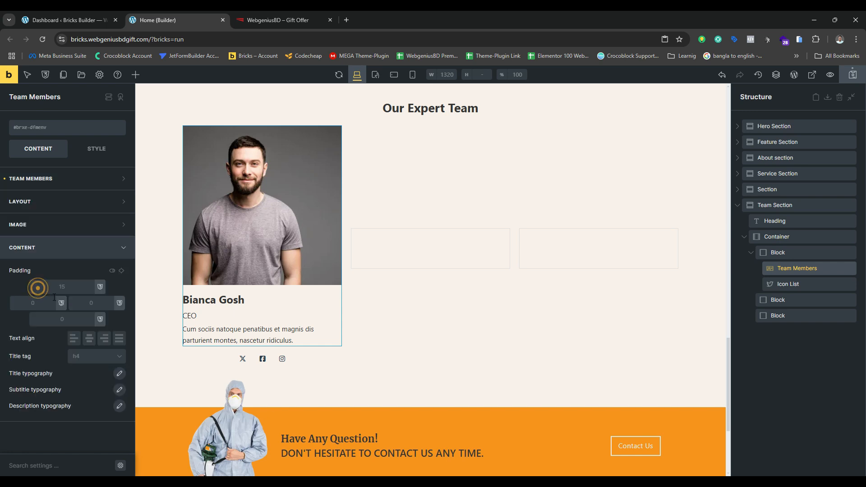
click(89, 338)
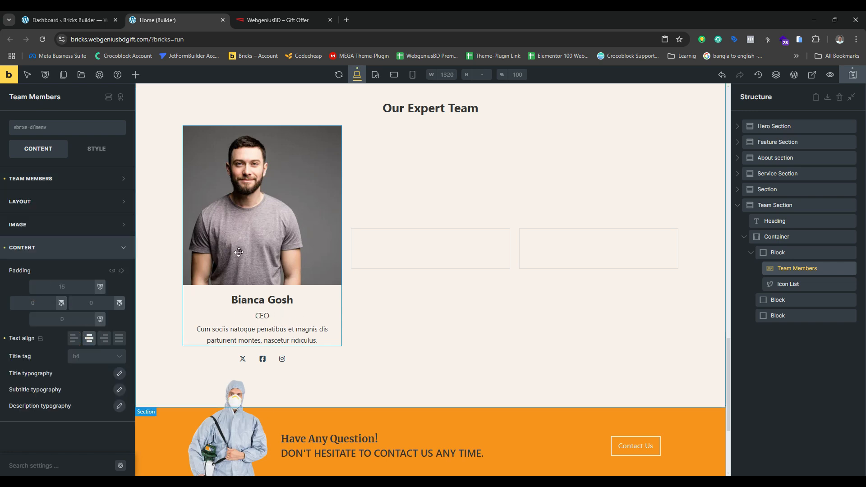
- Set the background color of the first card's block in the Team Section to #ecf0f1
click(791, 256)
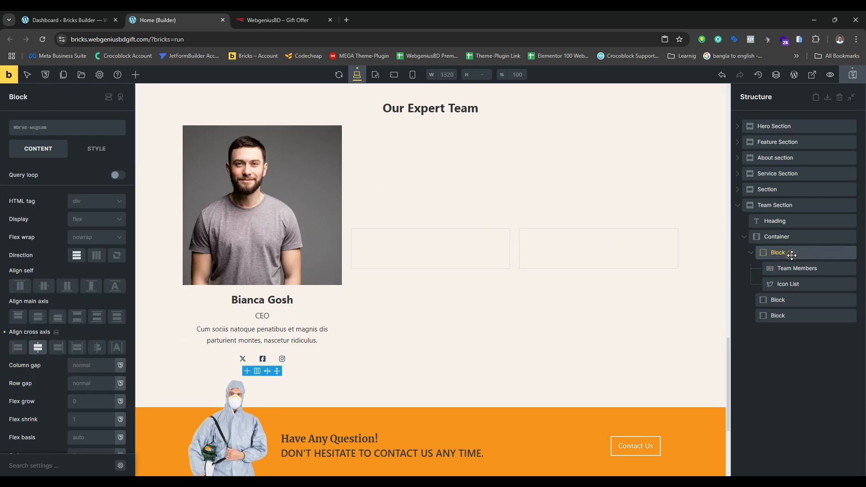
click(788, 255)
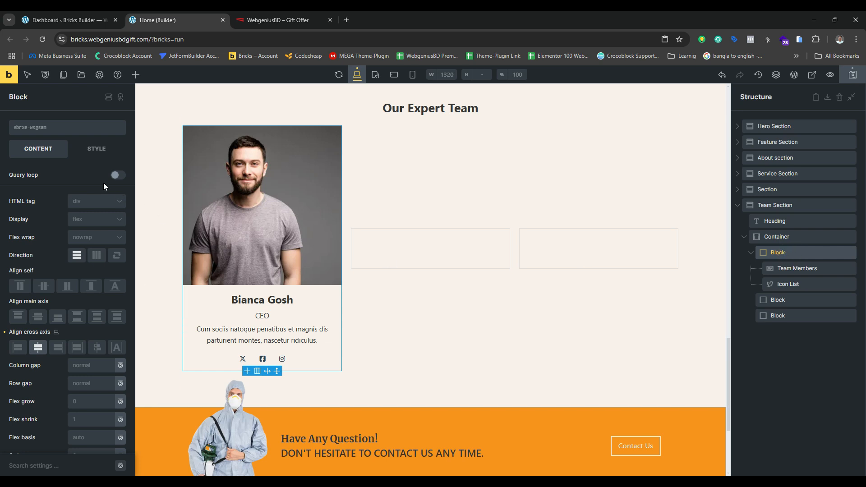
click(94, 149)
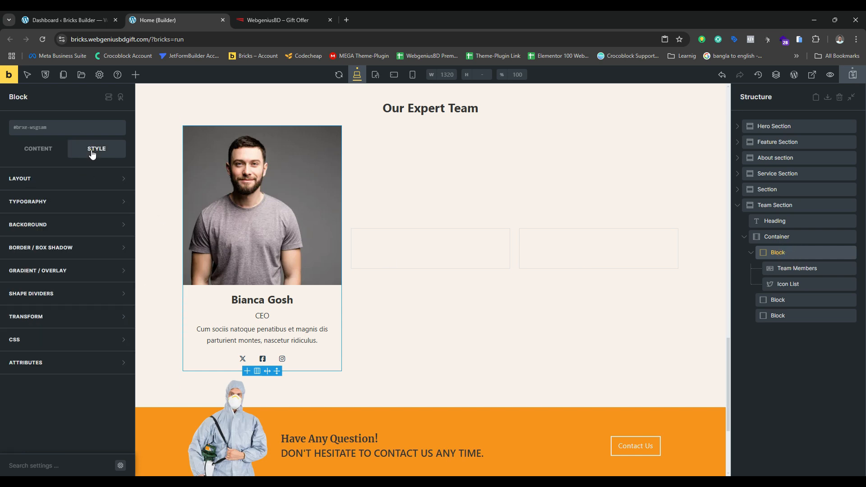
click(47, 226)
click(120, 246)
click(63, 267)
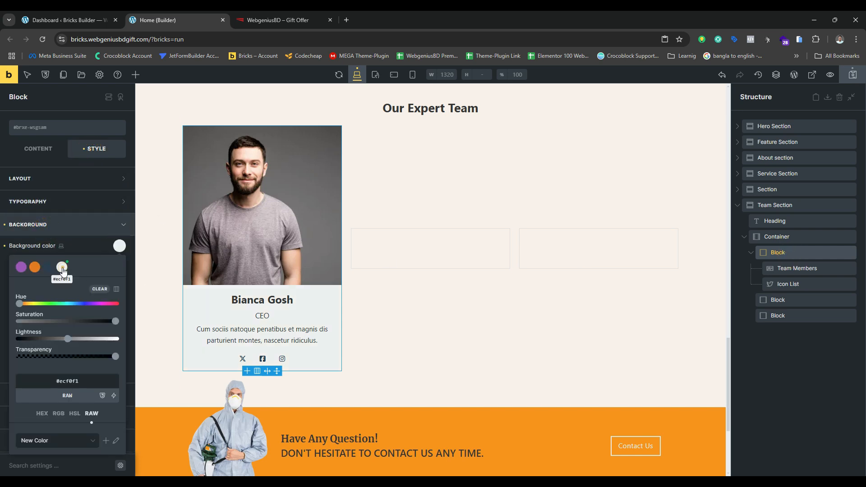
click(33, 228)
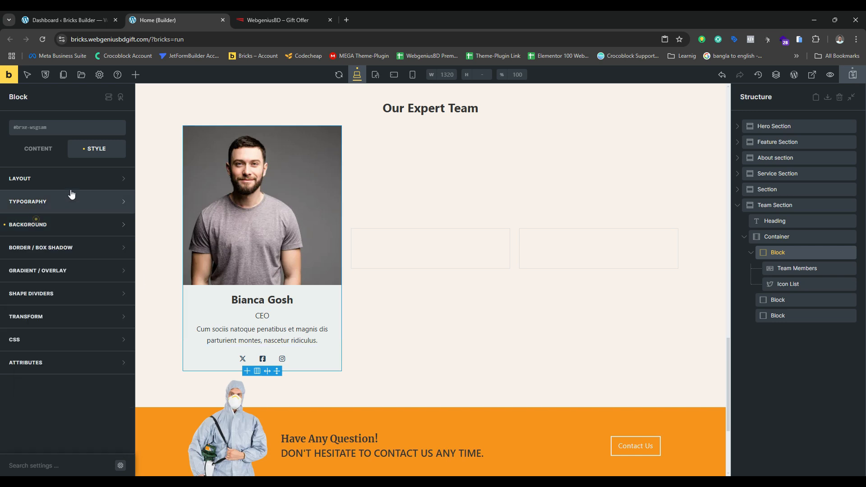
- Give the first card's block a padding of 10 on all four sides
click(79, 180)
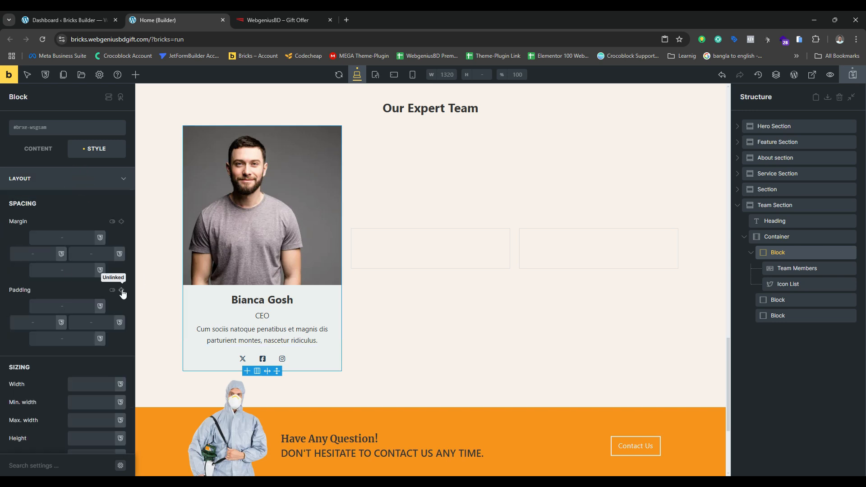
click(121, 290)
click(66, 306)
text(10)
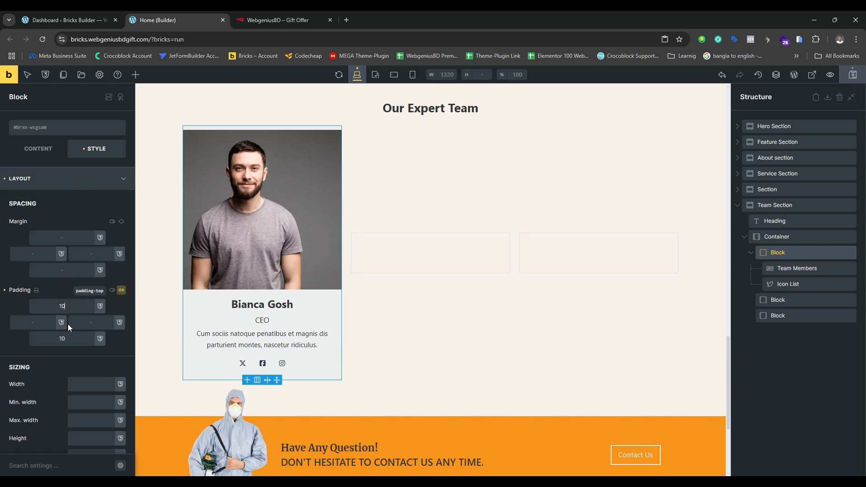
click(45, 323)
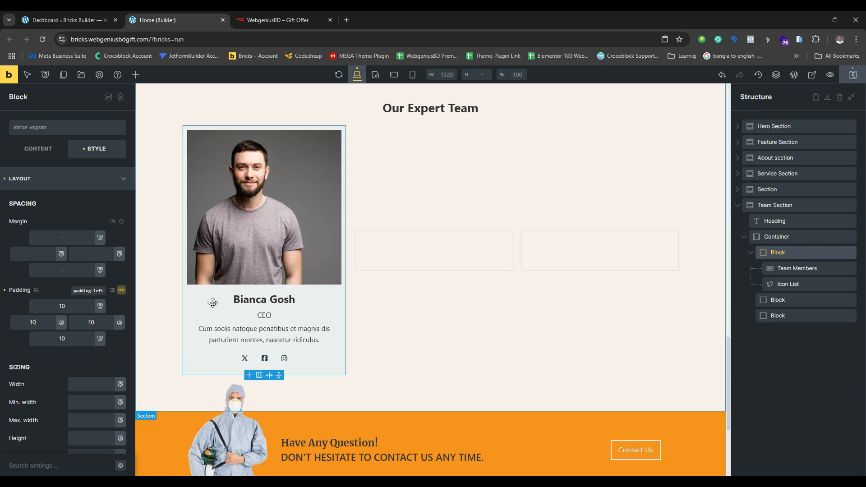
- Check the reference site's team cards and round all corners of the first card's block with a linked border radius
click(272, 12)
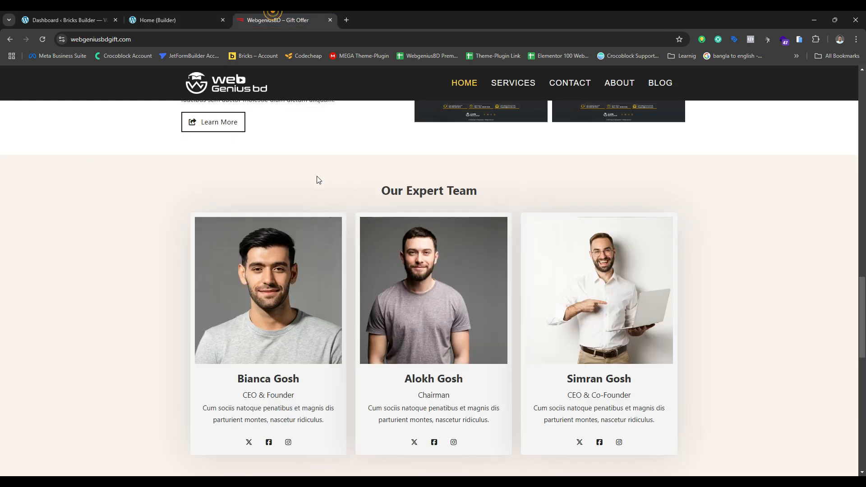
click(169, 18)
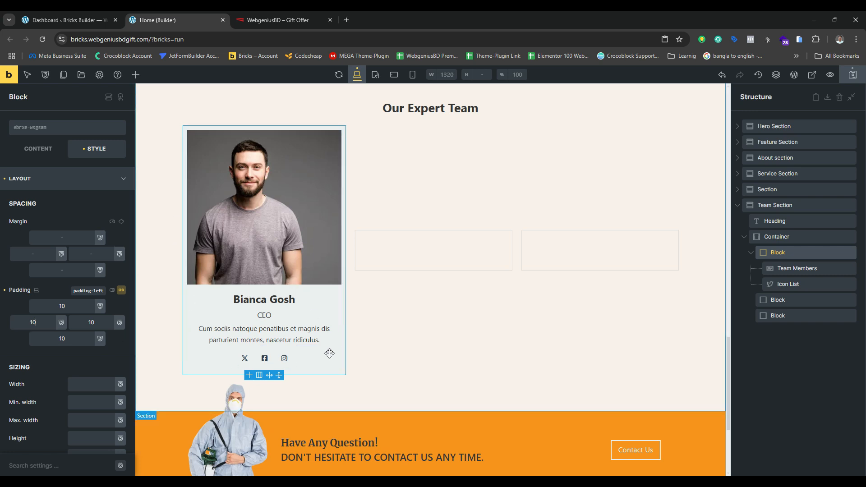
click(779, 254)
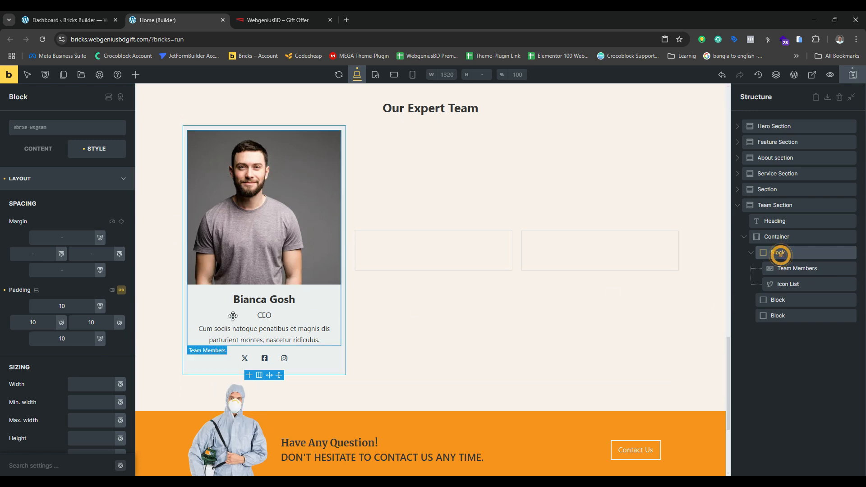
click(48, 182)
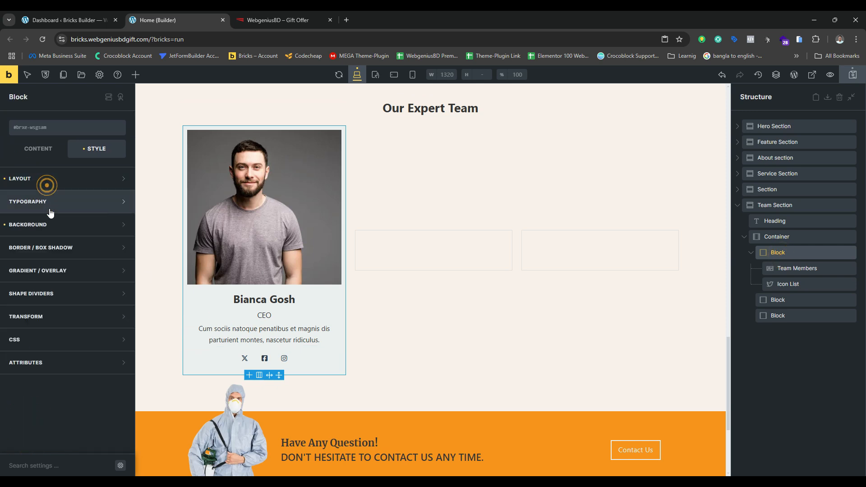
click(22, 248)
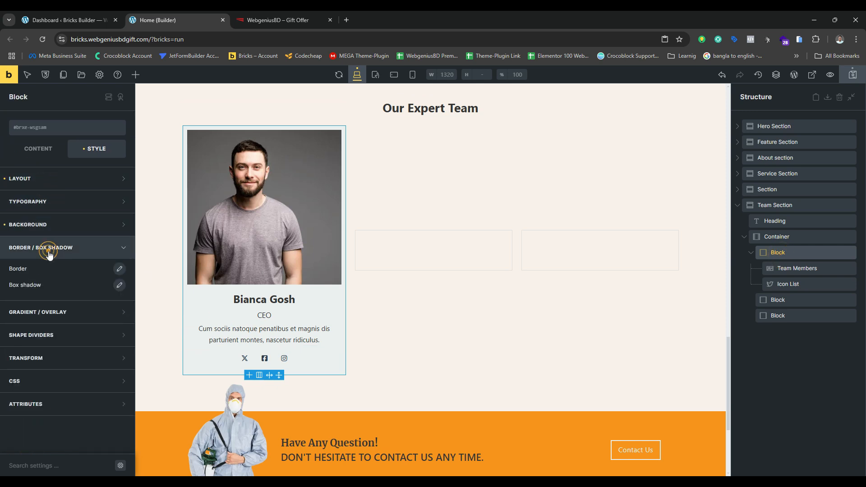
click(119, 270)
click(39, 432)
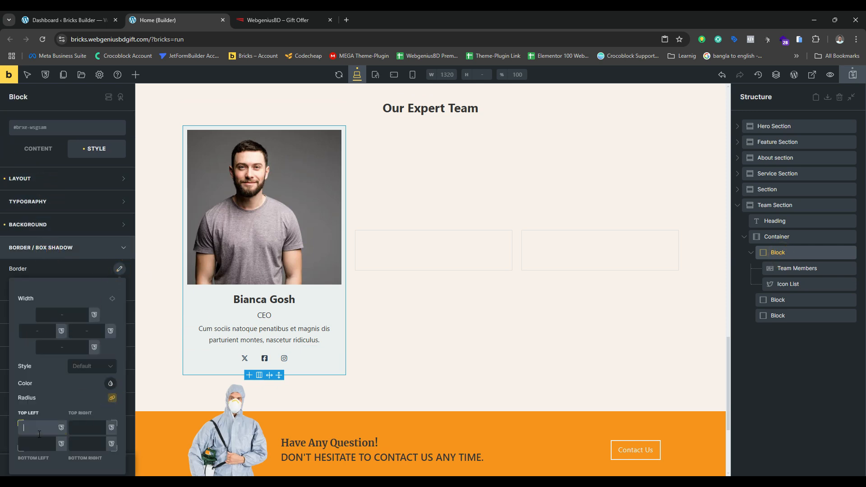
click(45, 251)
click(58, 248)
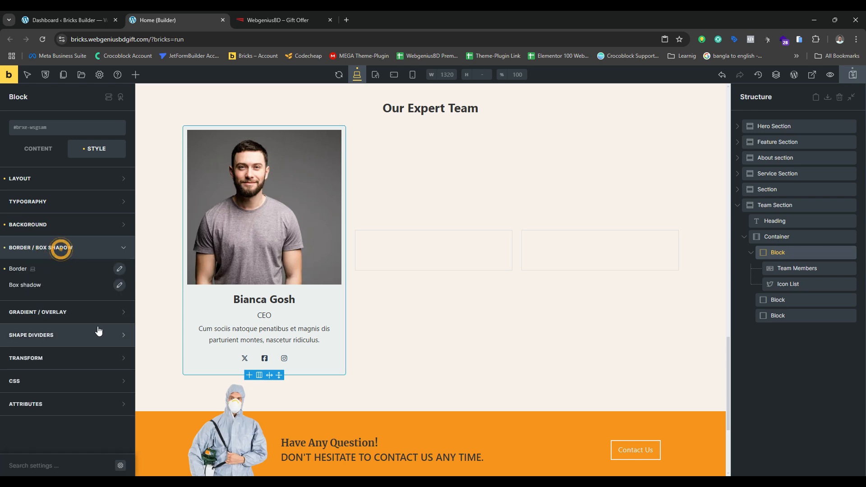
- Add a box shadow to the first card's block with blur 80 and a black color at 0.16 opacity
click(119, 286)
click(83, 353)
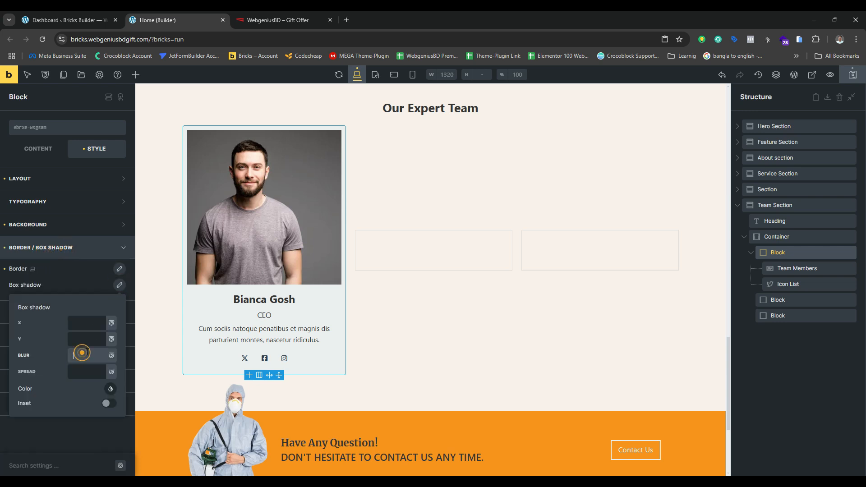
click(111, 389)
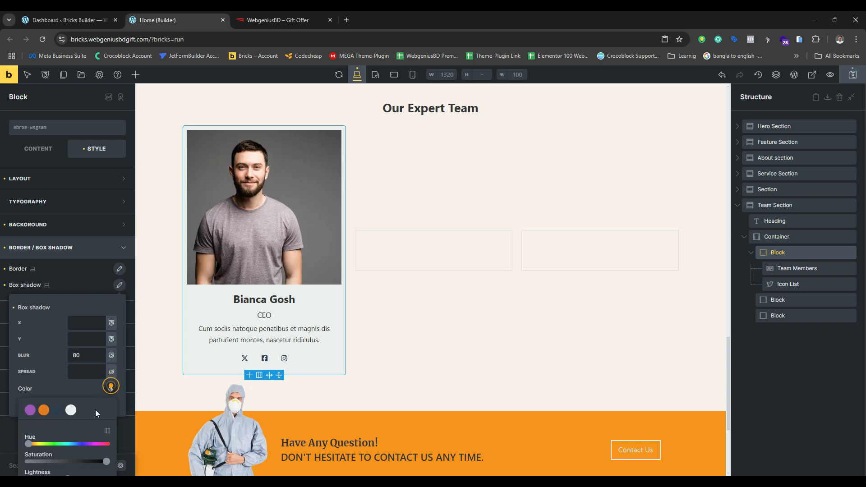
scroll(75, 386, down, 3)
drag(105, 383, 56, 383)
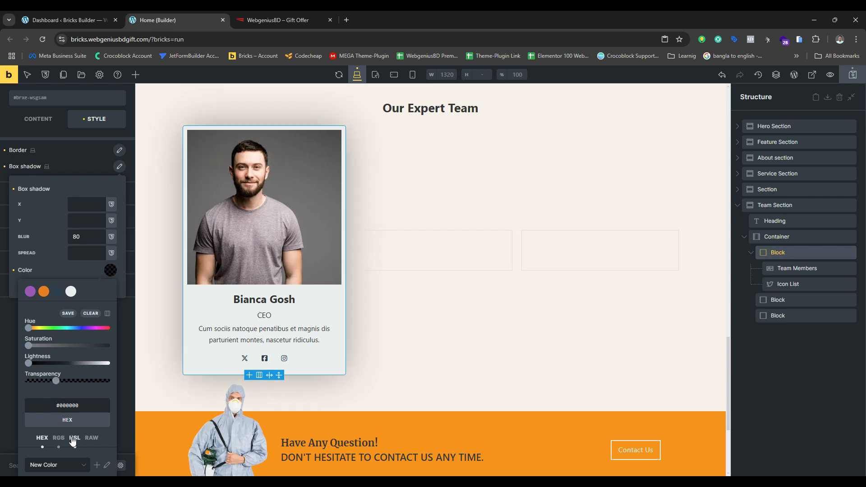
click(58, 438)
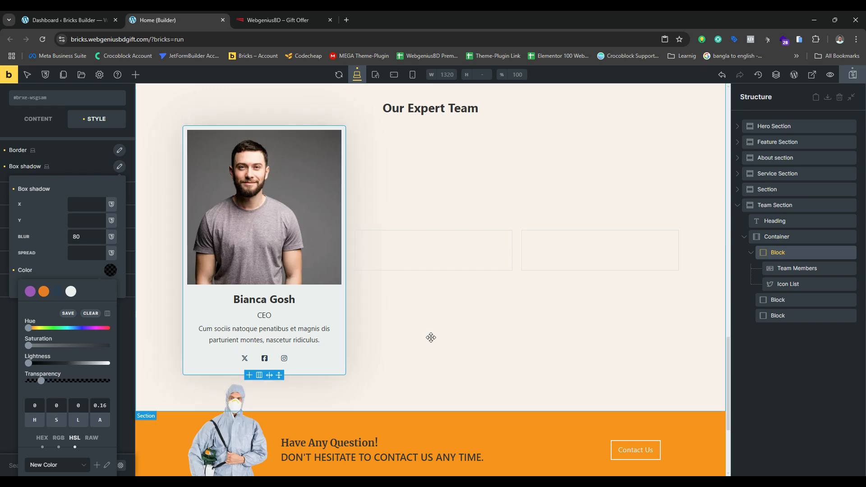
click(789, 254)
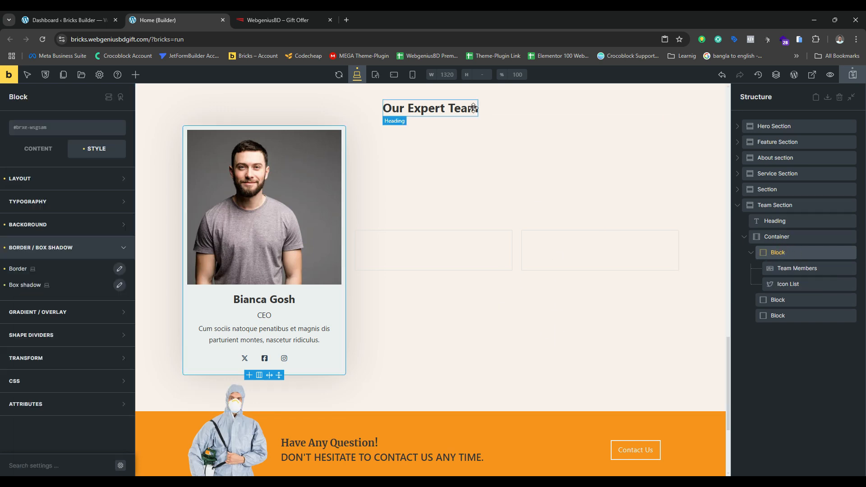
- Set the bottom margin of the "Our Expert Team" heading to 30 and check its spacing above the cards
click(795, 226)
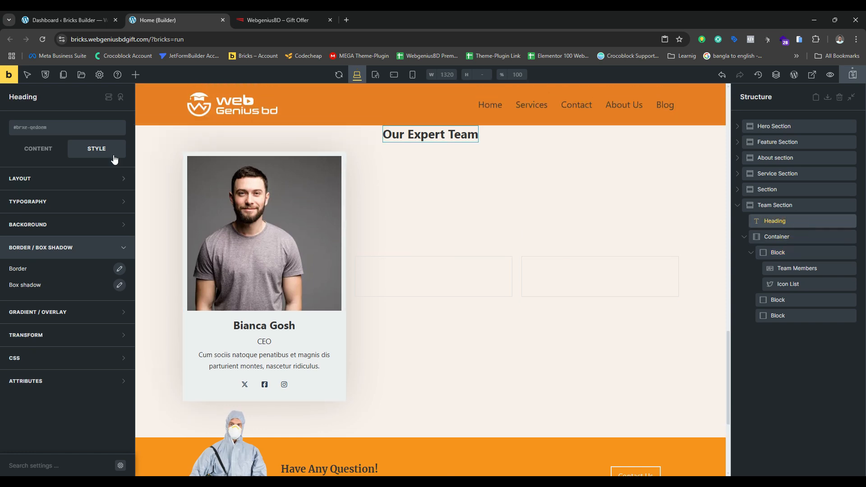
click(58, 176)
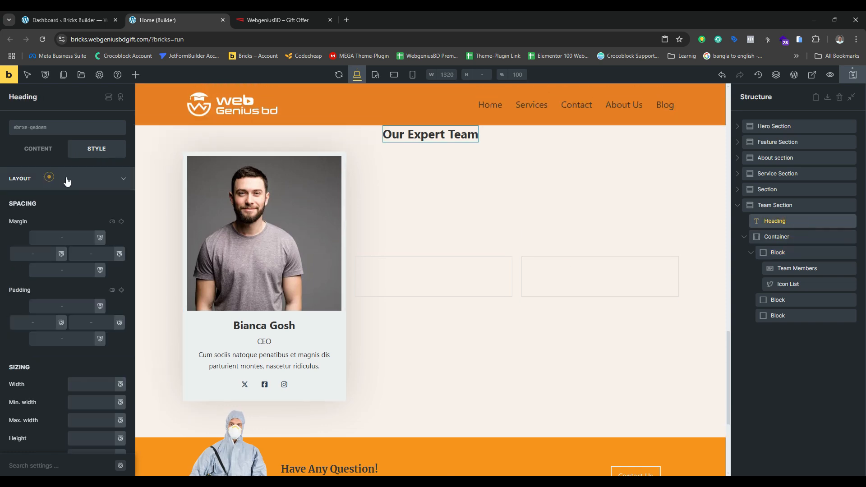
click(80, 267)
text(30)
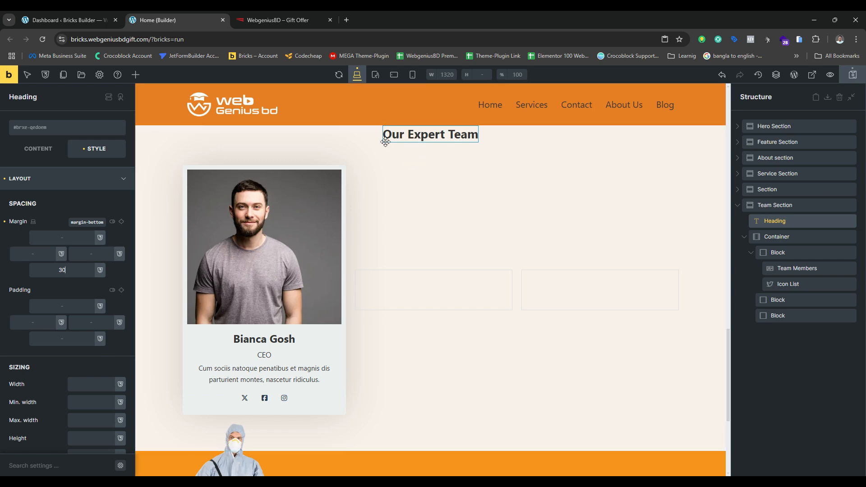
scroll(368, 203, up, 3)
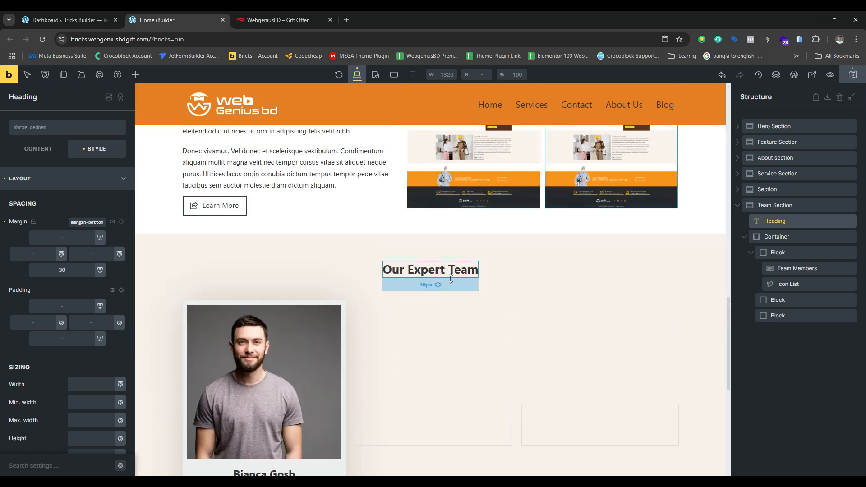
scroll(451, 279, down, 2)
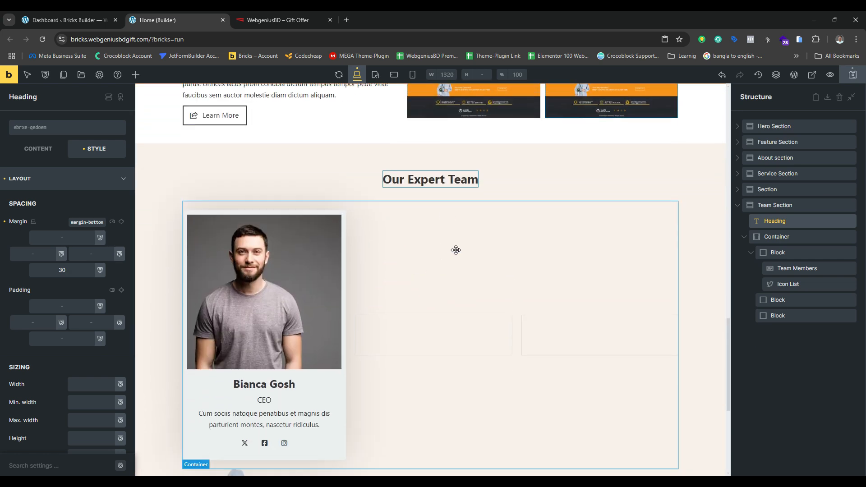
- Delete the two empty blocks from the Team Section's container
right_click(783, 305)
click(793, 351)
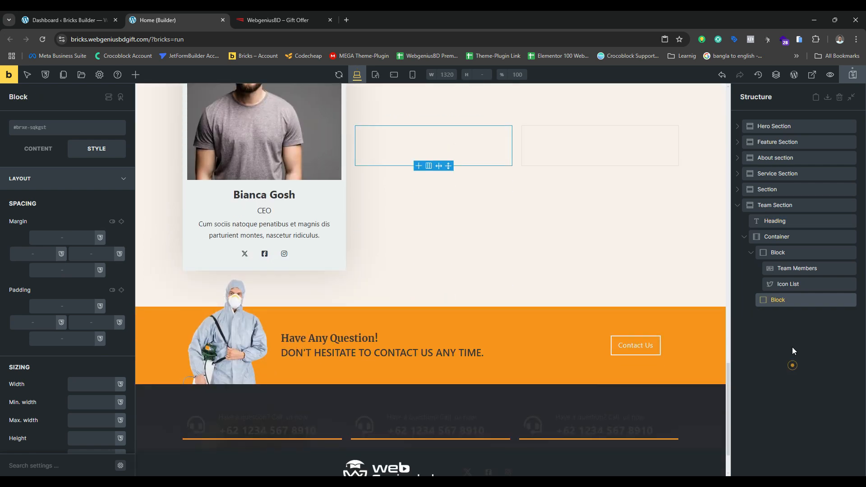
right_click(787, 300)
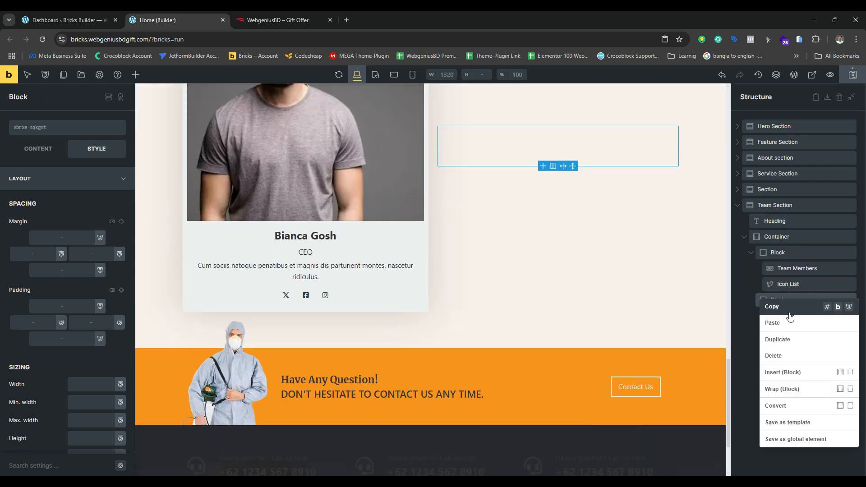
click(790, 355)
- Duplicate the finished card block twice to make three team cards side by side
right_click(778, 253)
click(780, 280)
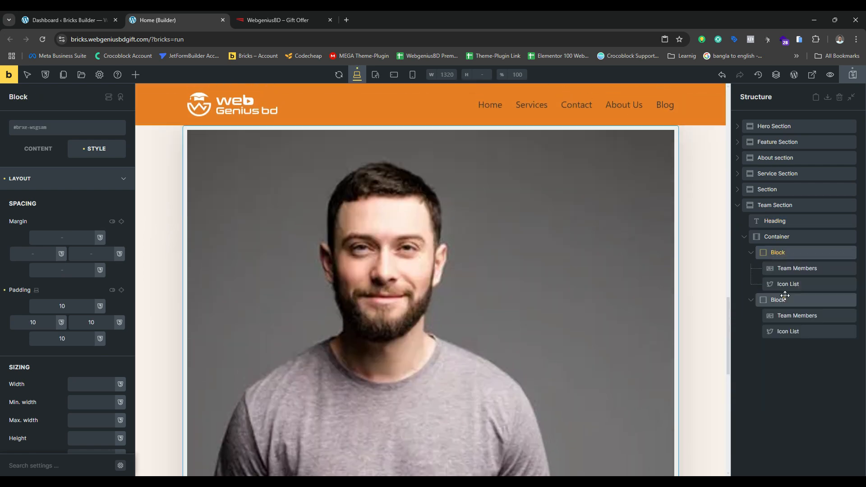
right_click(785, 295)
click(780, 296)
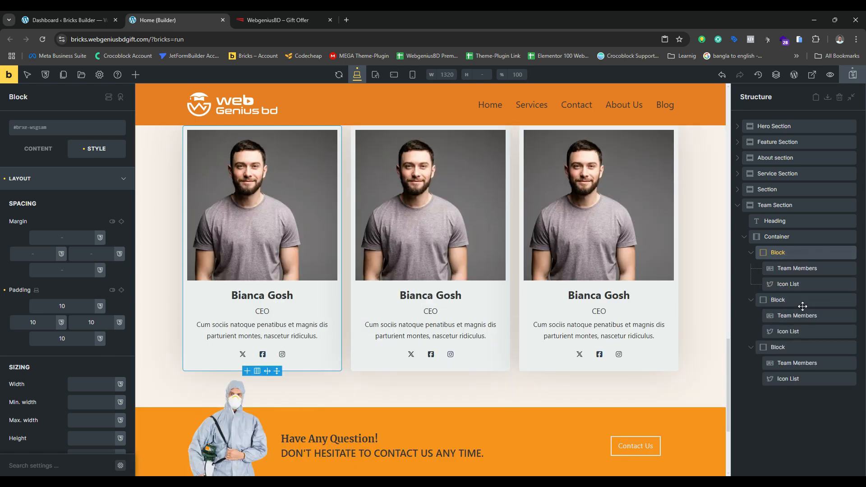
- Select the second card's Team Members element and copy the middle team member's name from the reference site
click(798, 269)
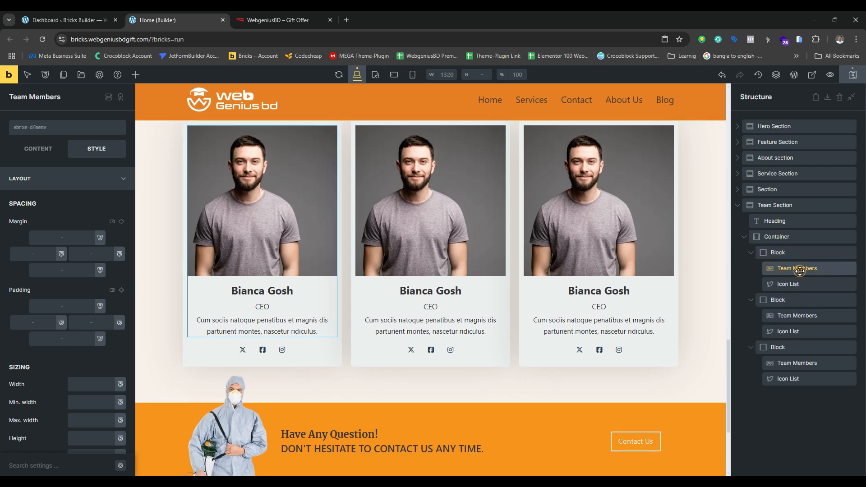
click(798, 316)
click(302, 18)
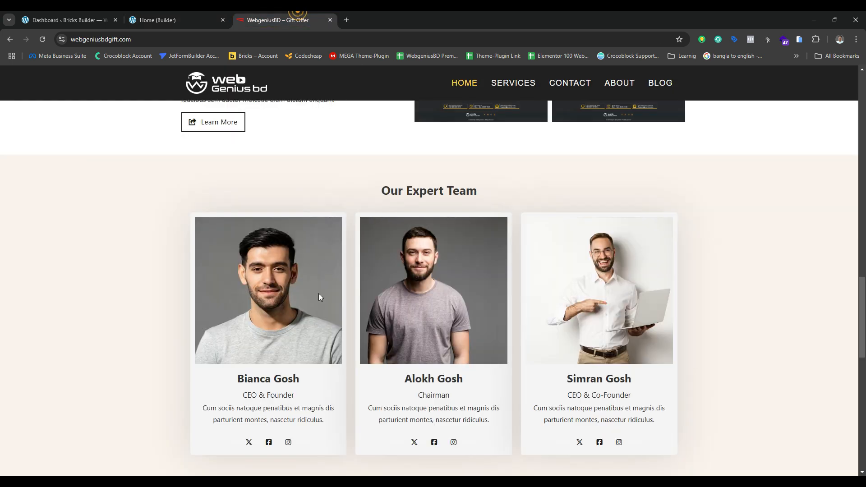
drag(411, 378, 465, 380)
click(421, 376)
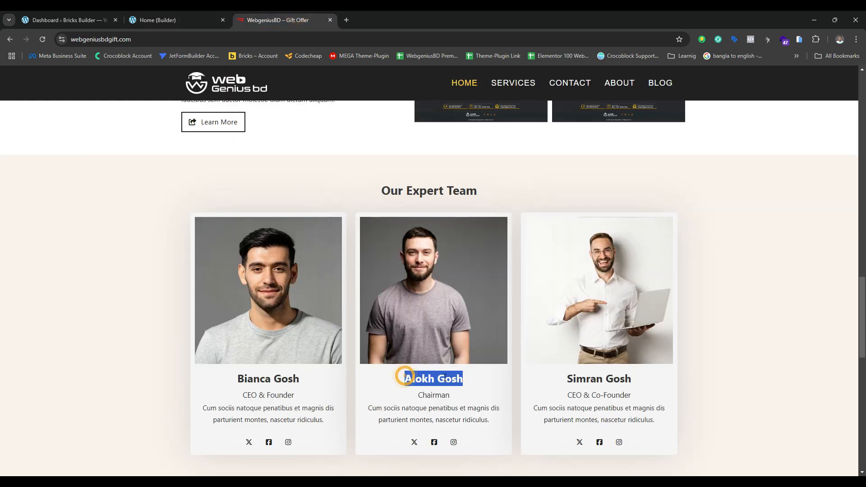
right_click(442, 382)
click(471, 250)
- Copy the middle team member's job title "Chairman" from the reference site and return to the Home page builder
double_click(428, 393)
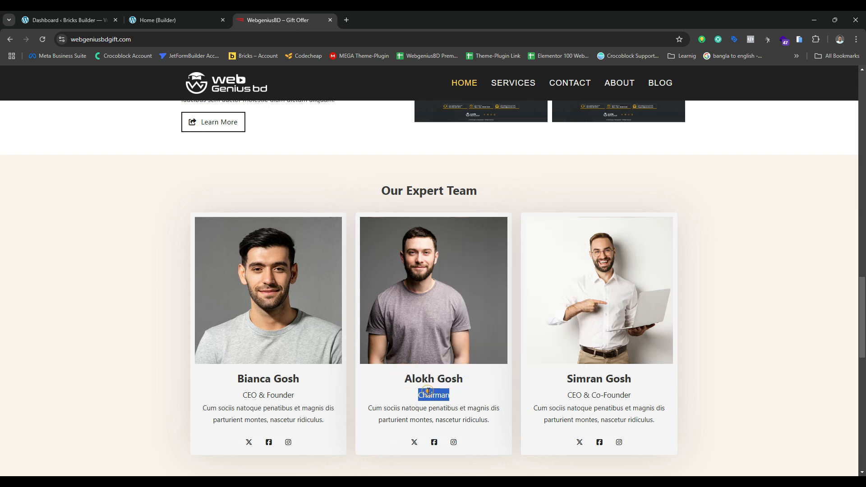
right_click(426, 397)
click(454, 266)
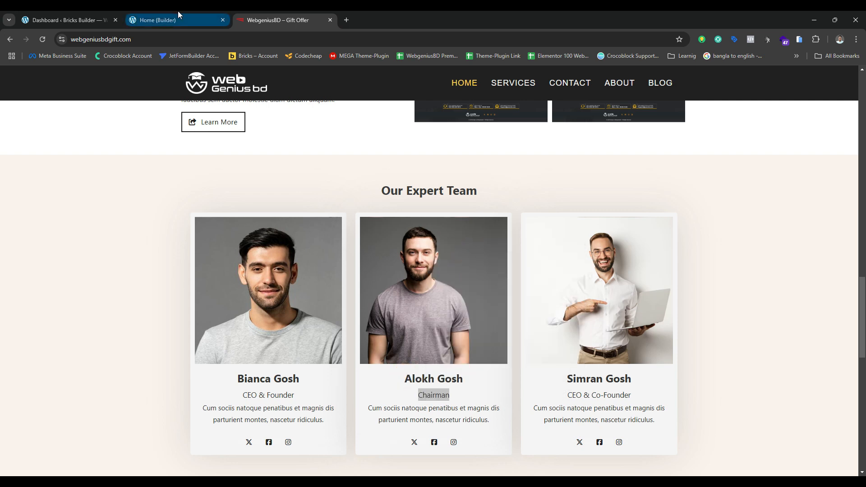
click(178, 17)
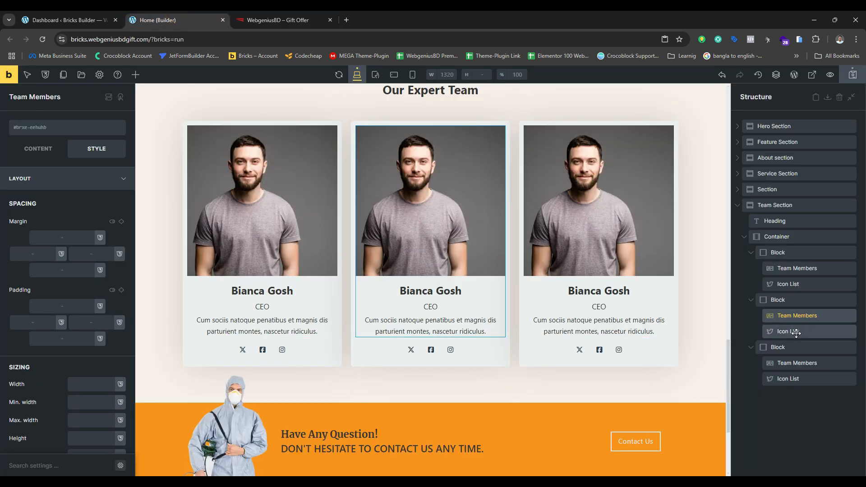
- Replace the second card's title with the middle team member's copied name and its subtitle with "Chairman"
click(39, 148)
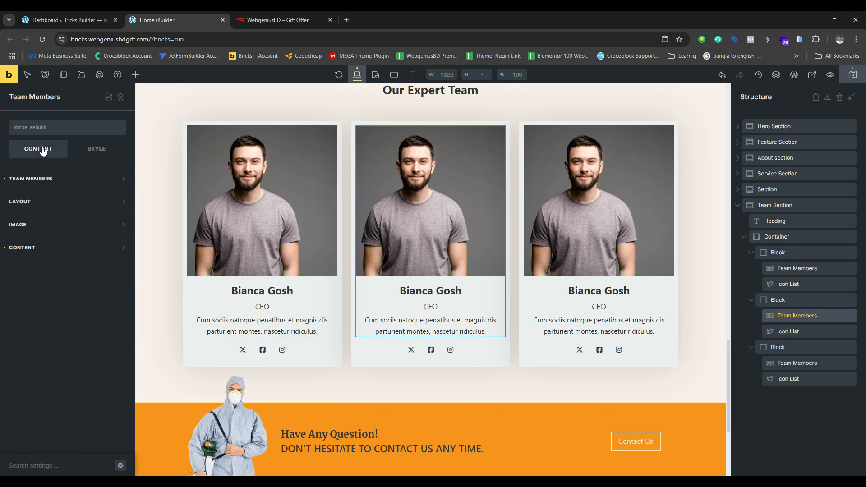
click(47, 178)
click(51, 201)
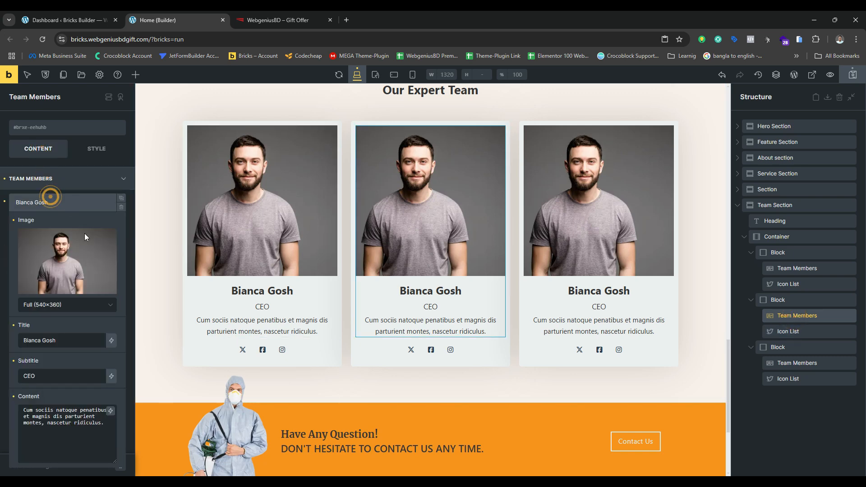
triple_click(83, 341)
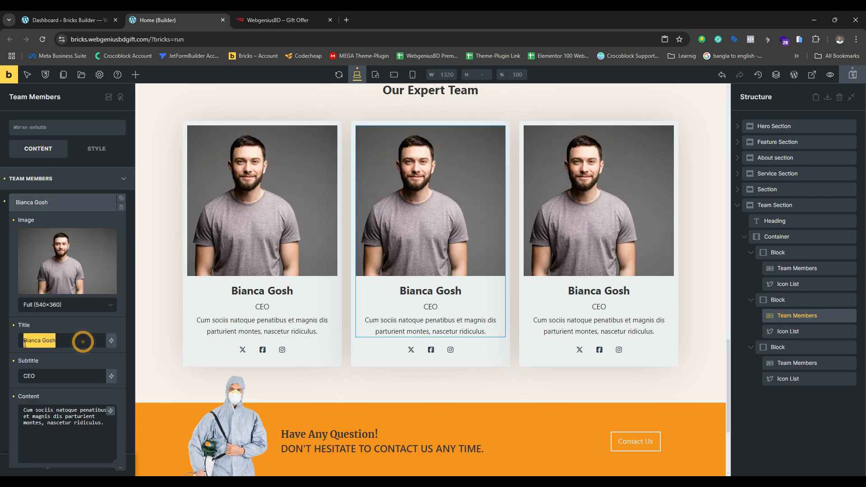
key(super+v)
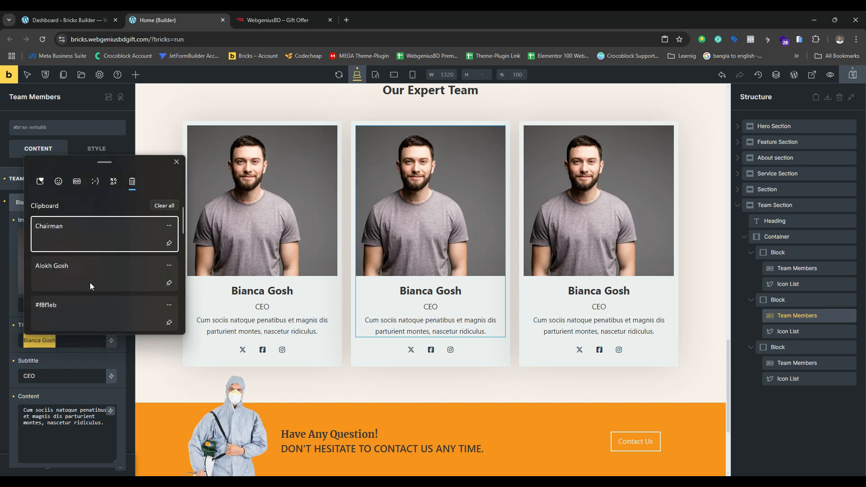
click(69, 273)
triple_click(61, 372)
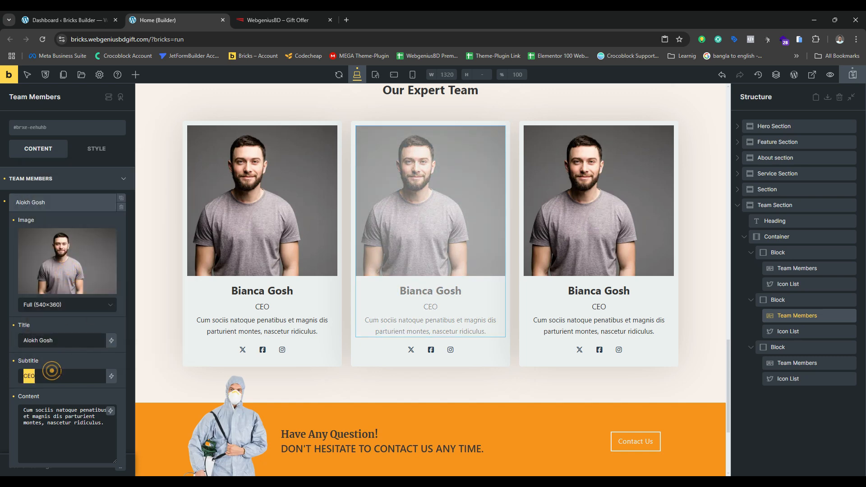
key(super+v)
click(70, 260)
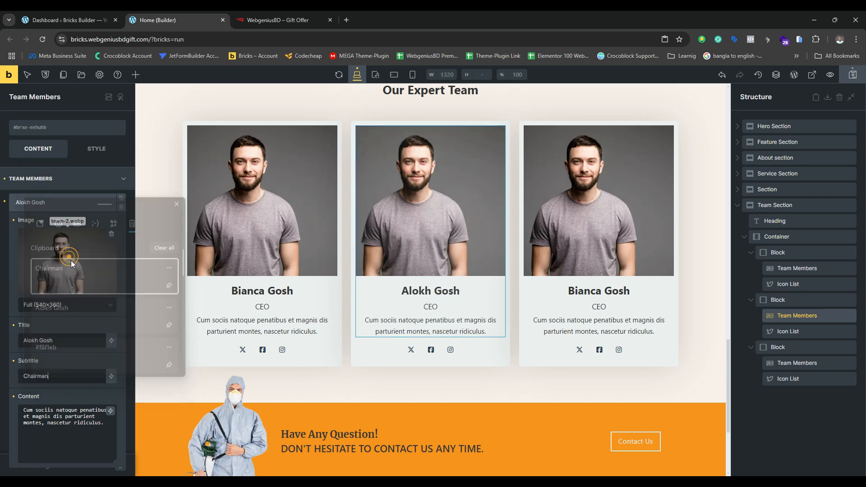
- Replace the second card's image with the media library portrait of the dark-haired man in the light grey T-shirt
click(66, 257)
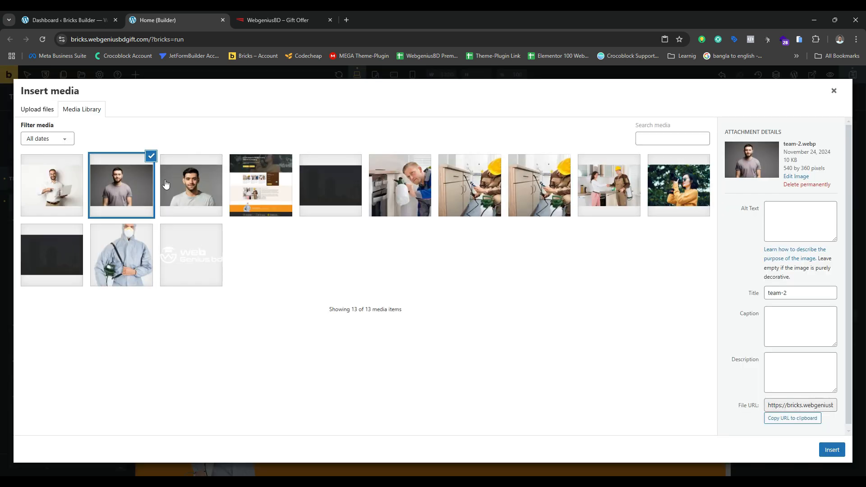
click(191, 188)
click(833, 450)
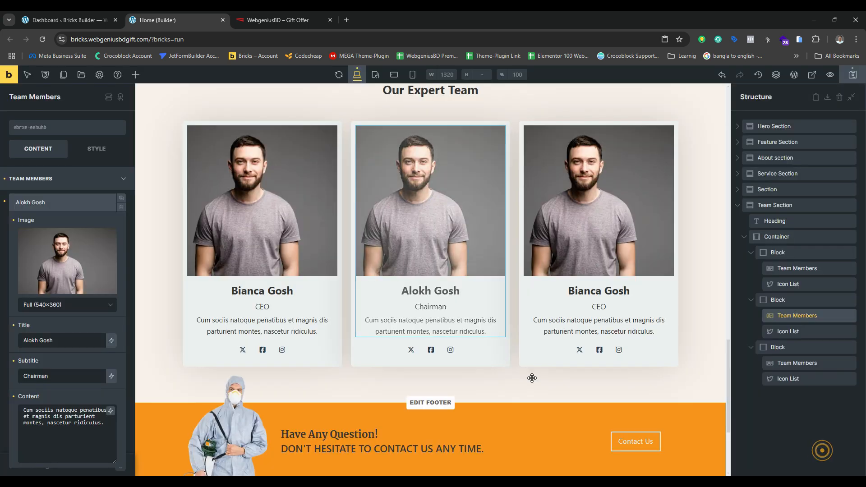
- Replace the third card's title with the third team member's name copied from the reference site
click(790, 363)
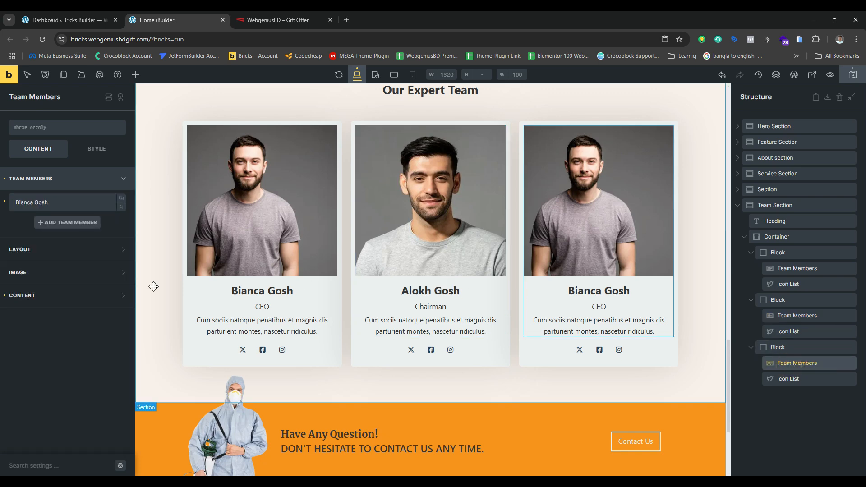
click(34, 202)
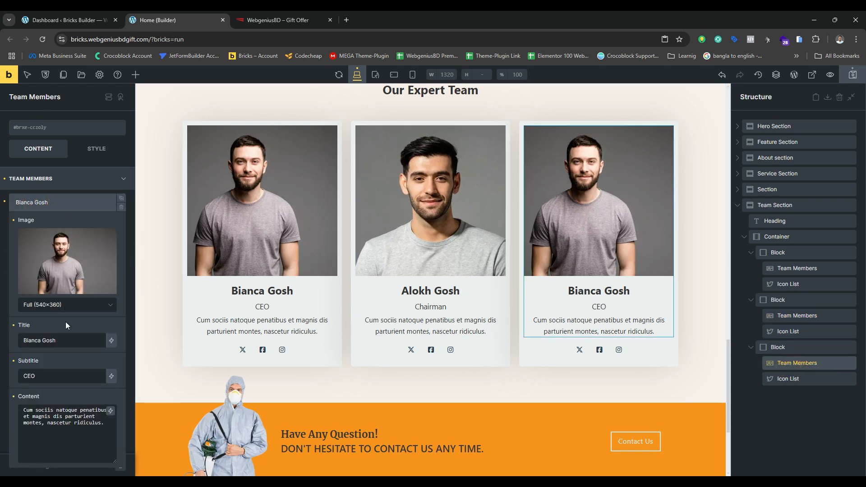
click(280, 20)
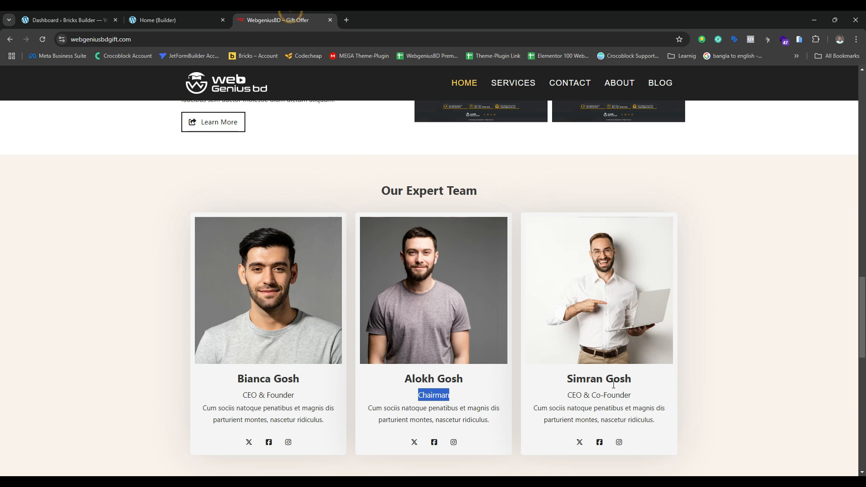
drag(563, 379, 731, 363)
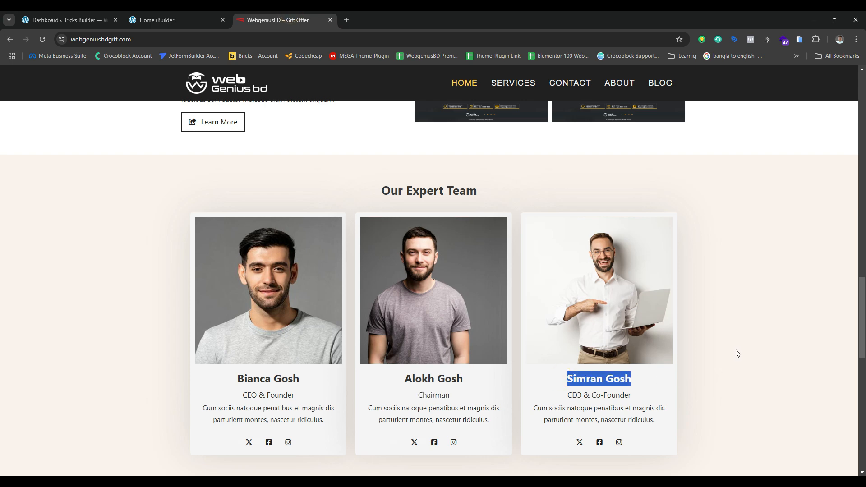
click(162, 18)
click(84, 341)
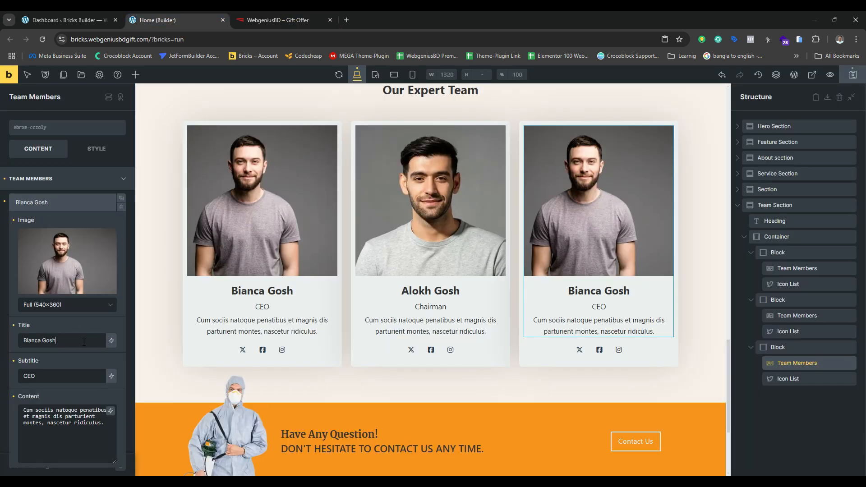
key(ctrl+a)
key(ctrl+v)
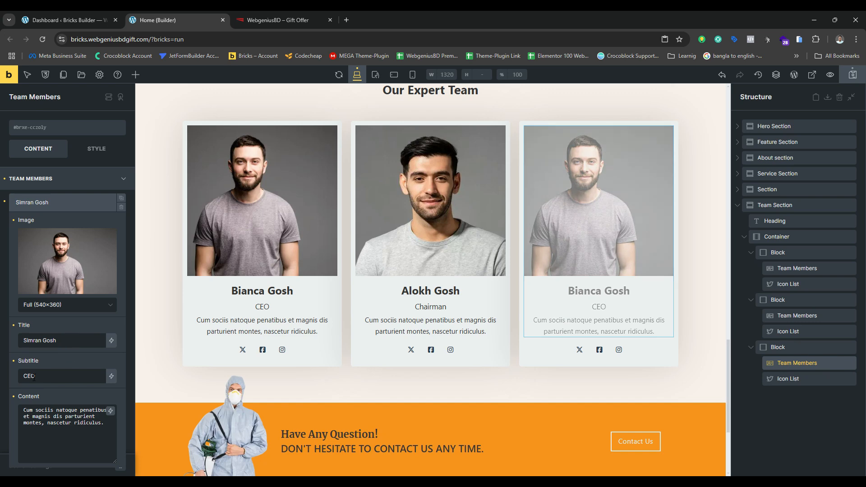
- Replace the third card's image with team-3.avif from the media library
click(62, 249)
click(76, 184)
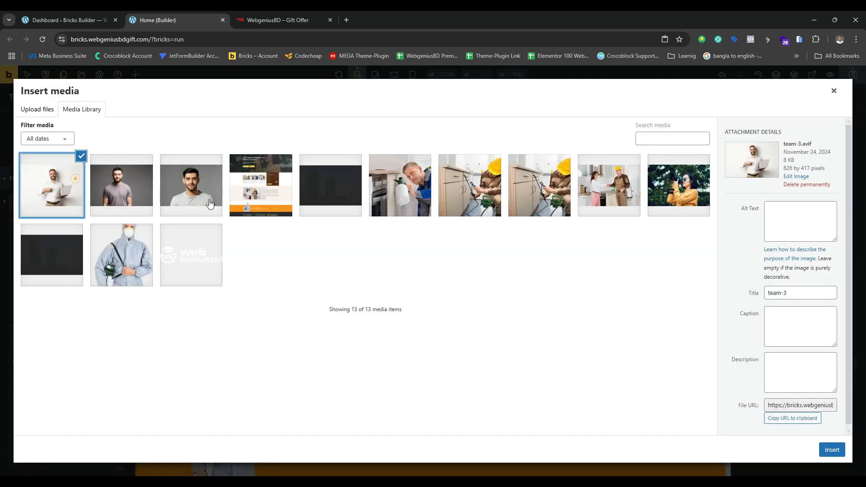
click(832, 449)
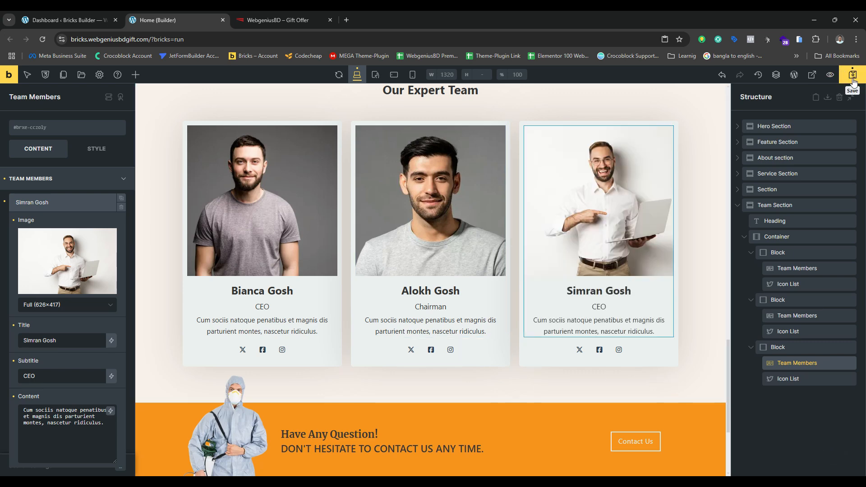
- Reload the reference site, check its "Our Expert Team" section, and return to the Home page builder
click(289, 18)
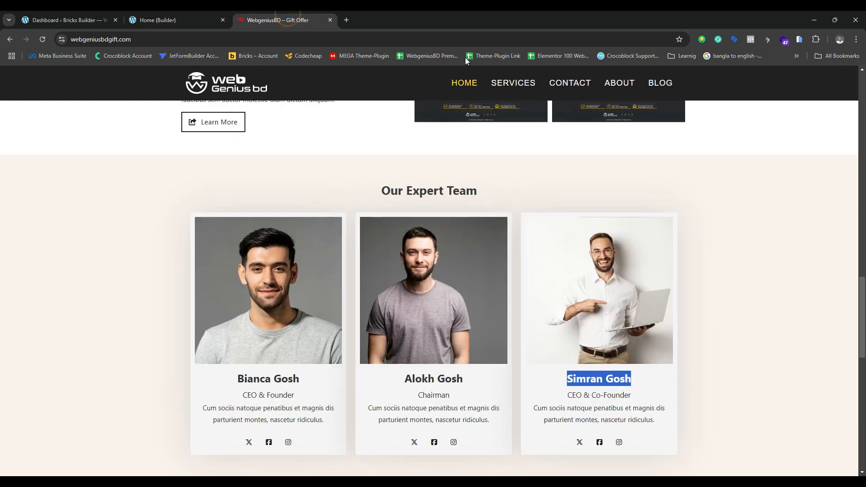
click(42, 40)
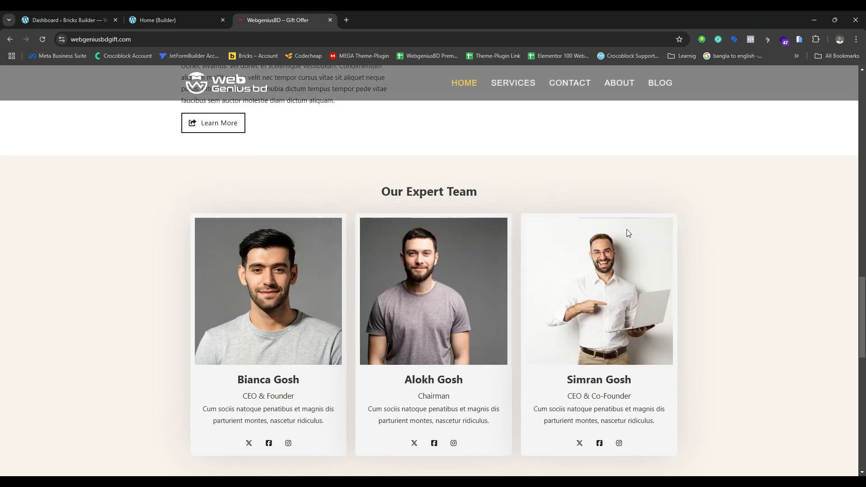
click(196, 22)
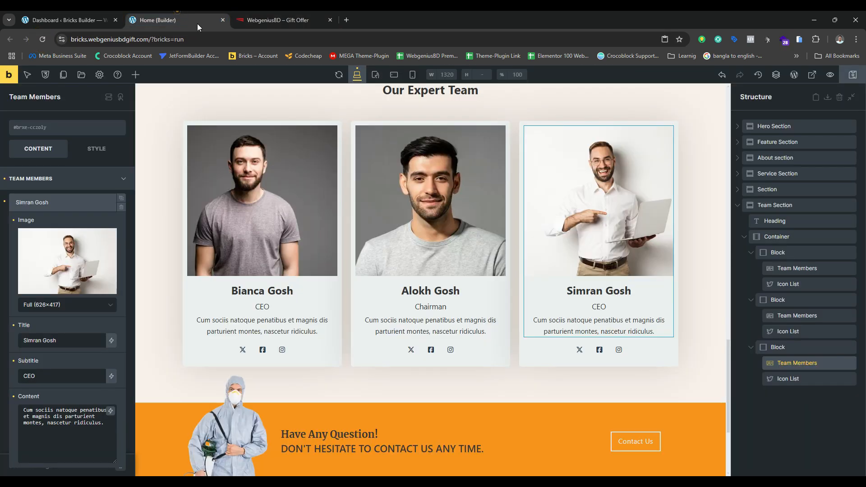
- Preview the Home page on the front end, check the team cards and contact banner, and return to the builder
click(812, 76)
scroll(521, 181, down, 7)
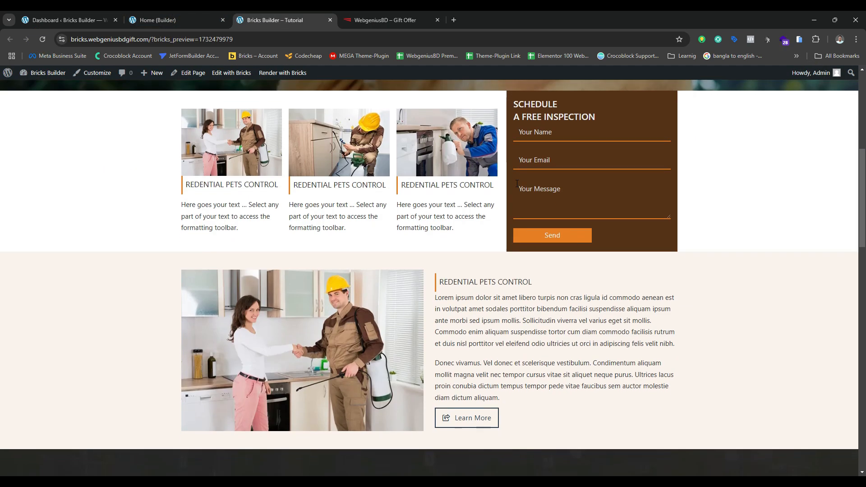
scroll(514, 184, down, 15)
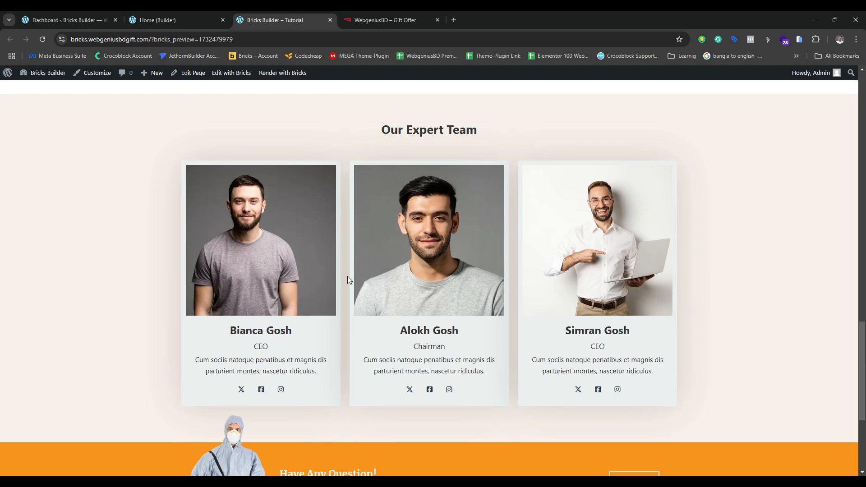
scroll(618, 240, down, 2)
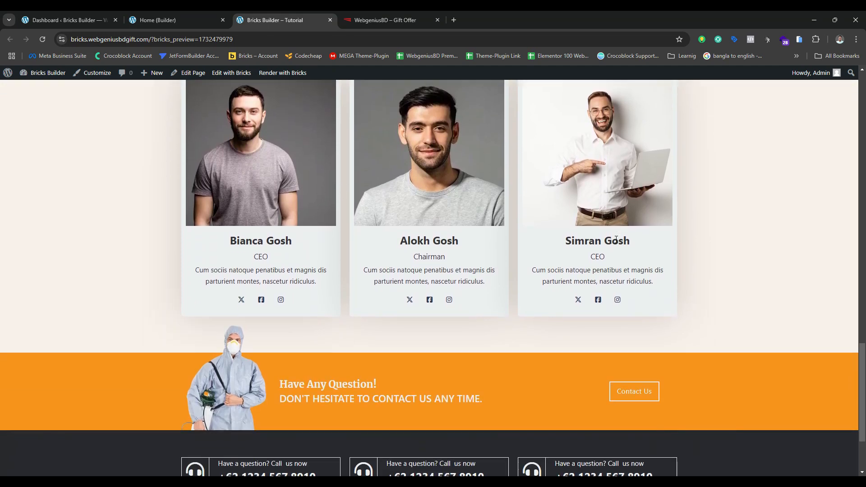
scroll(467, 234, up, 3)
click(202, 14)
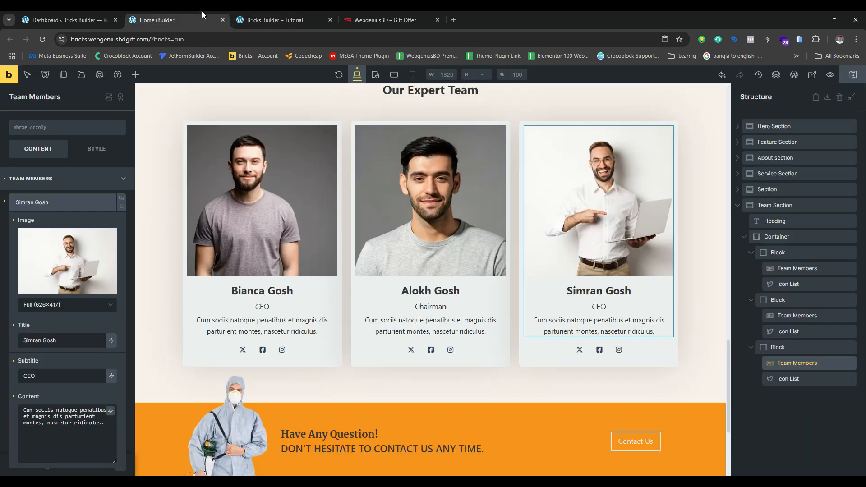
- In the 990 px tablet view, set the left and right padding of the Team Section's container to 30
scroll(444, 198, up, 2)
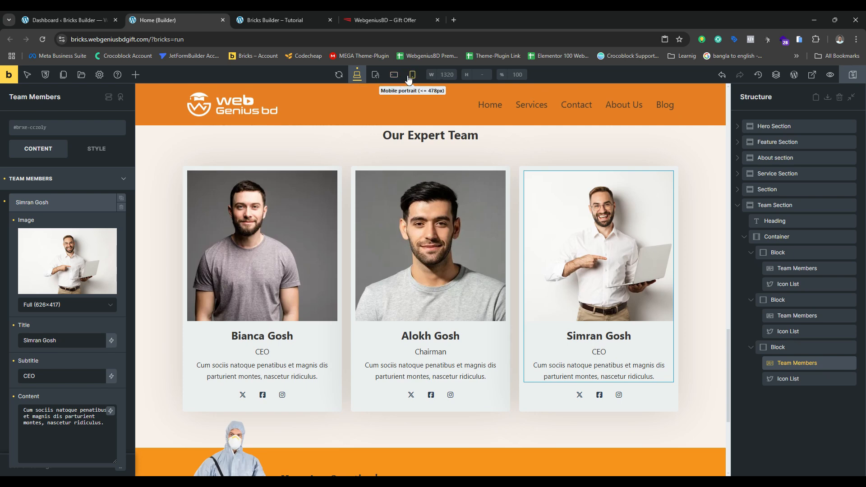
click(375, 74)
scroll(457, 226, down, 2)
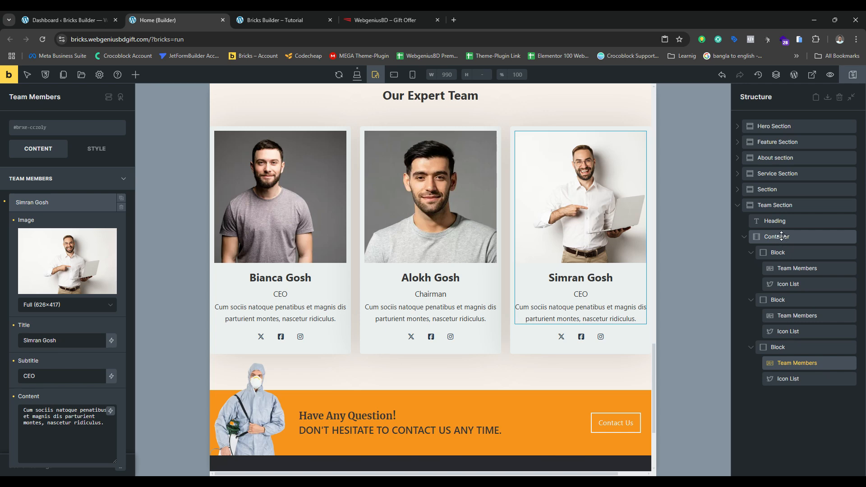
click(782, 236)
click(101, 150)
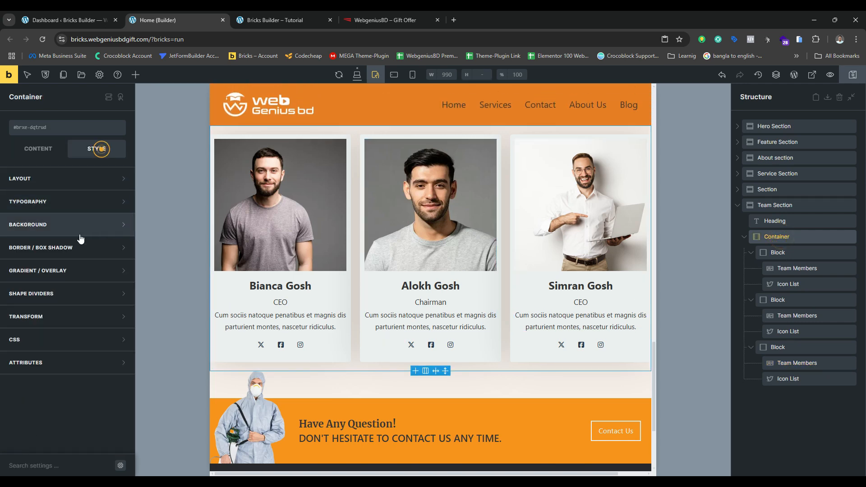
click(62, 178)
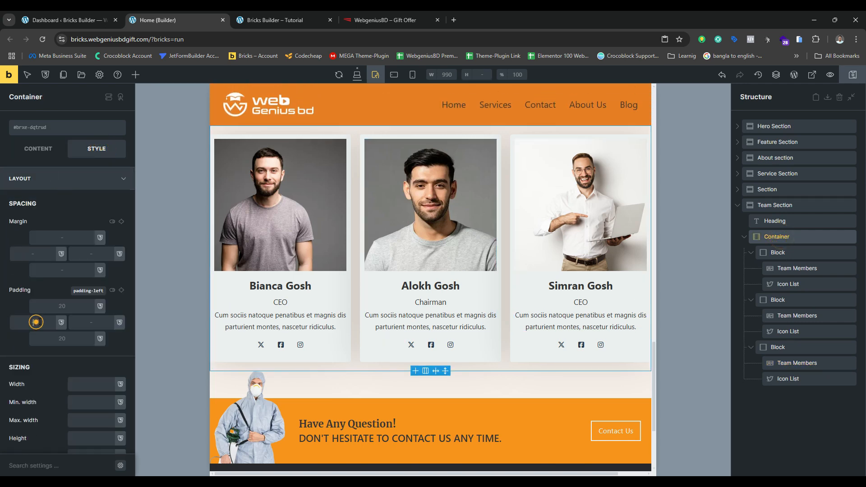
text(30)
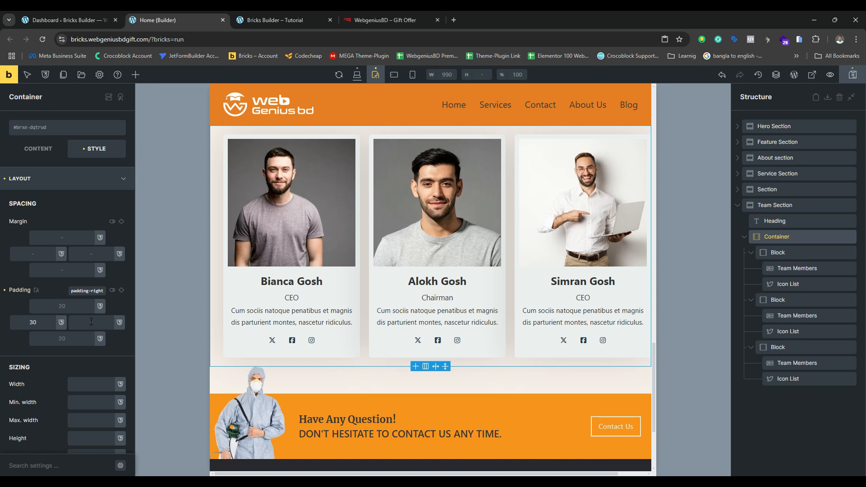
text(30)
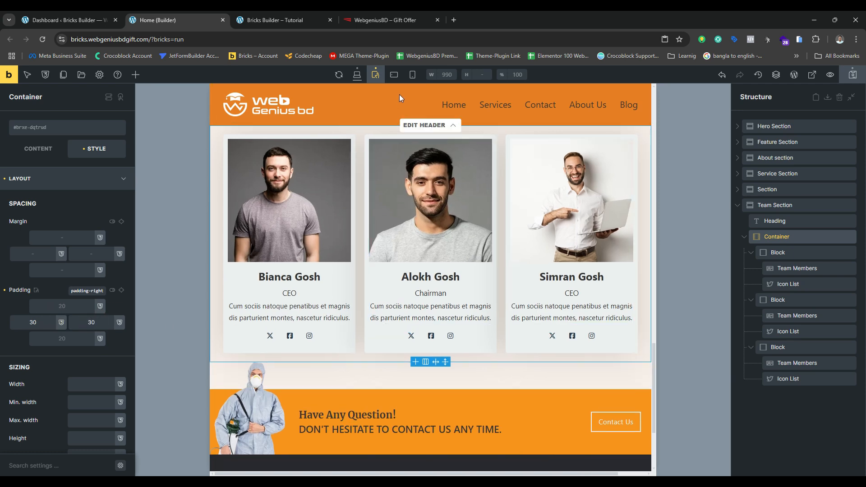
- In the mobile portrait view, set the width of the first card's Team Members element to 100%
click(412, 74)
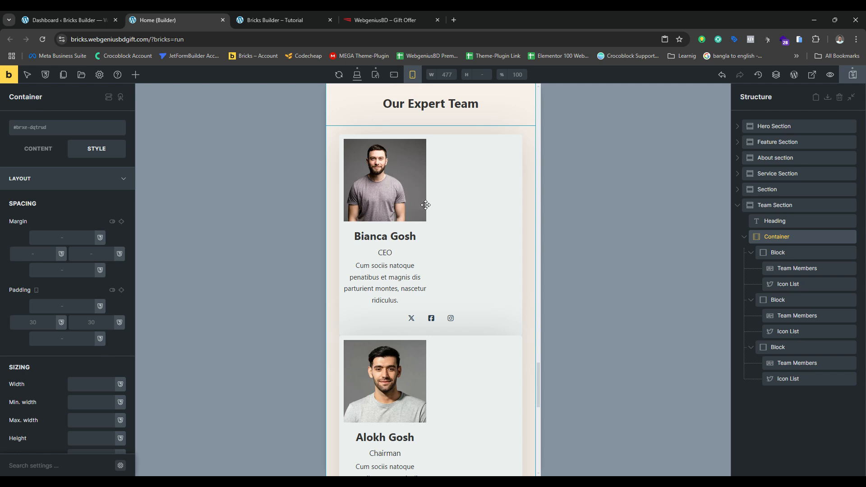
click(799, 269)
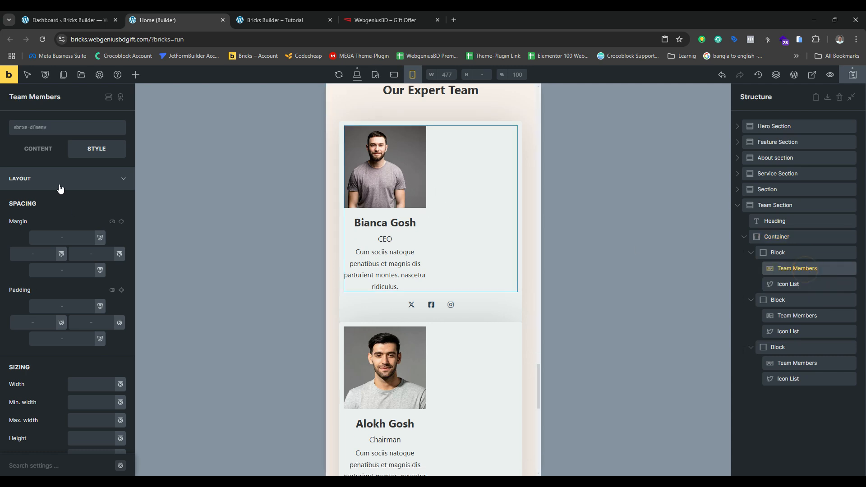
click(90, 384)
text(100)
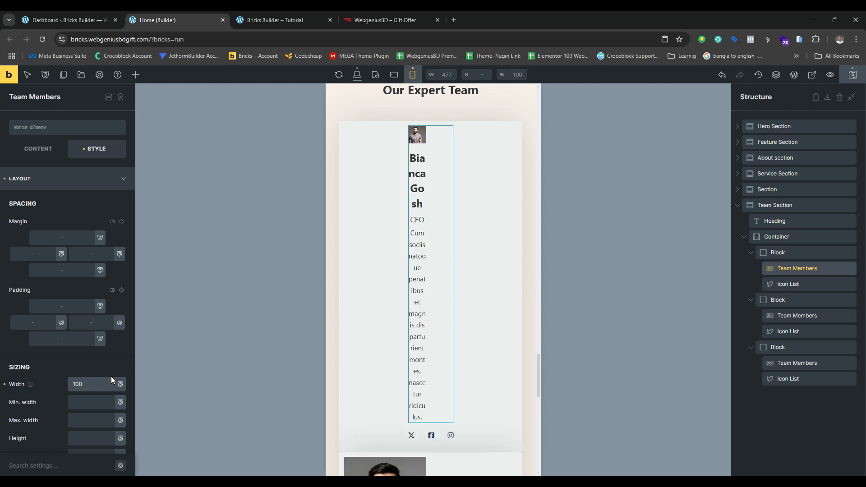
text(%)
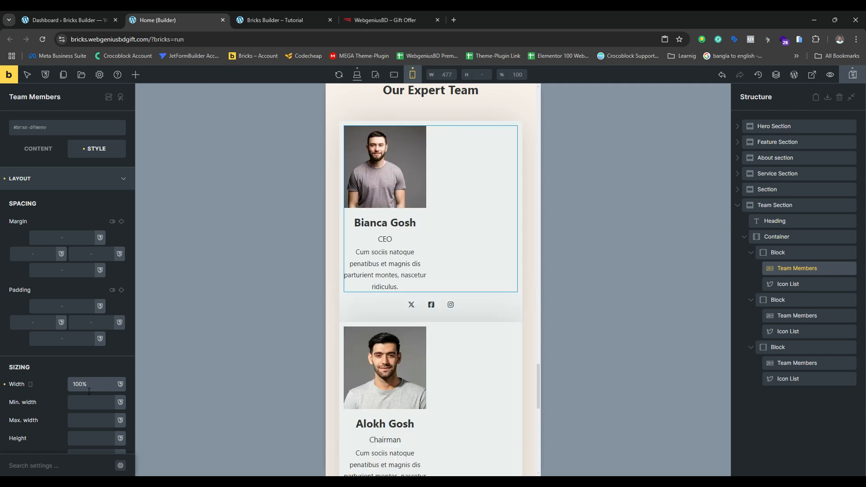
click(91, 402)
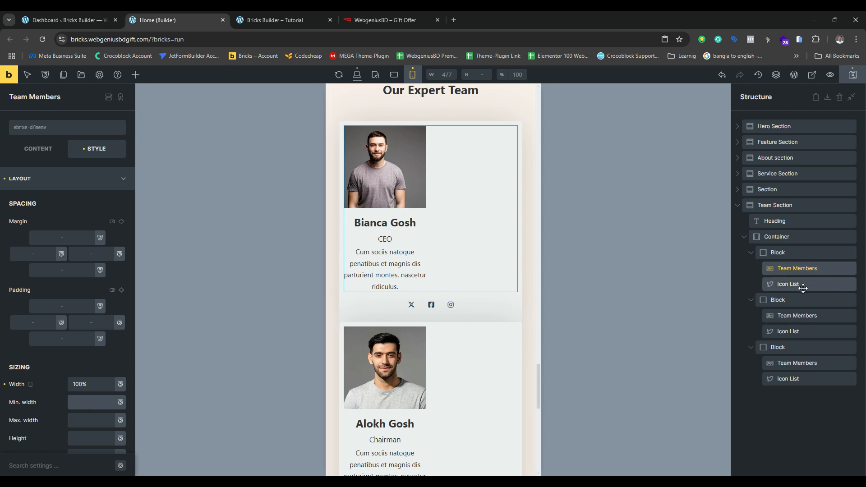
click(799, 269)
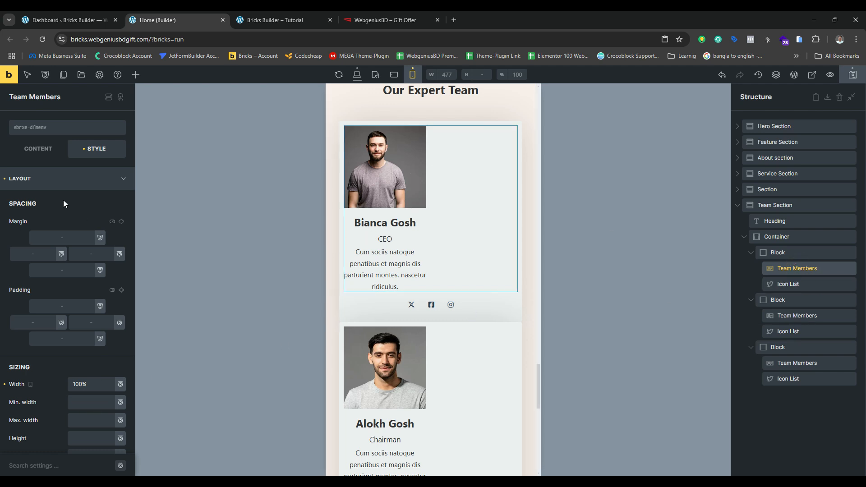
- In the mobile portrait view, set the layout of the first card's Team Members element to 1 column
click(38, 149)
click(39, 178)
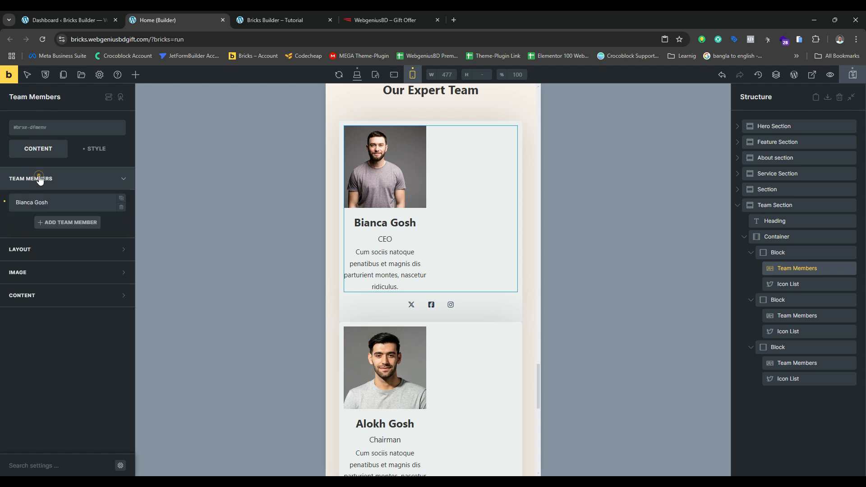
click(40, 249)
click(90, 224)
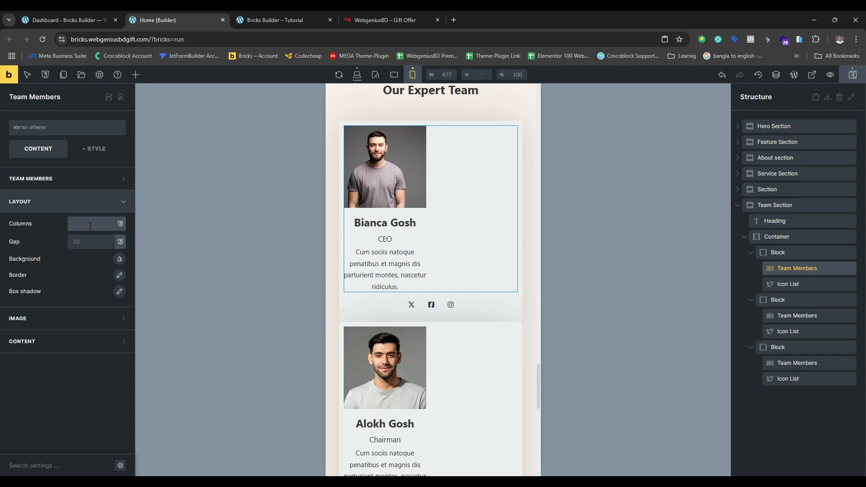
text(100)
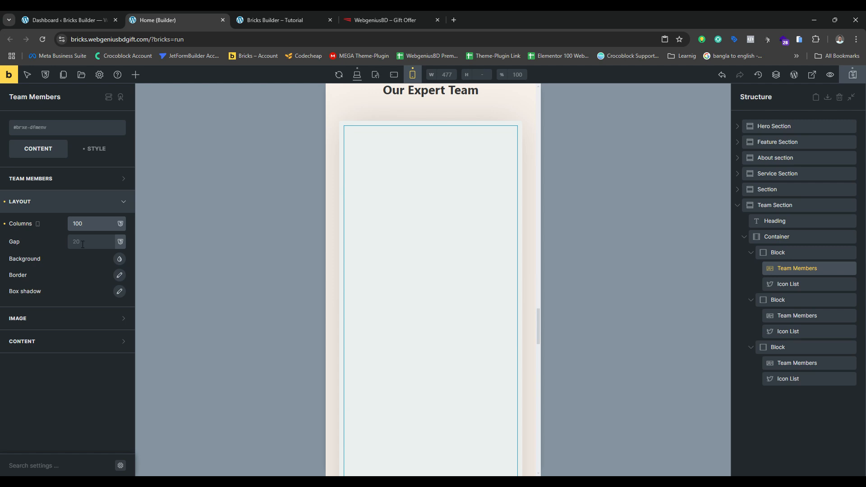
text(%)
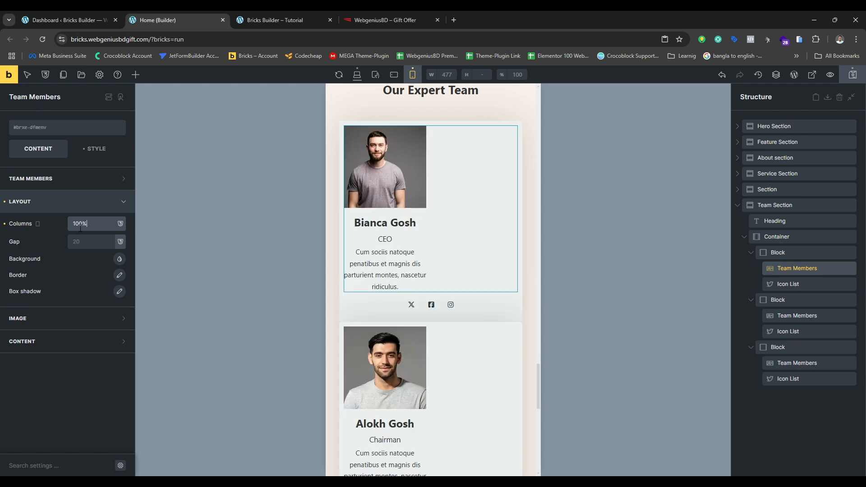
triple_click(103, 223)
text(1)
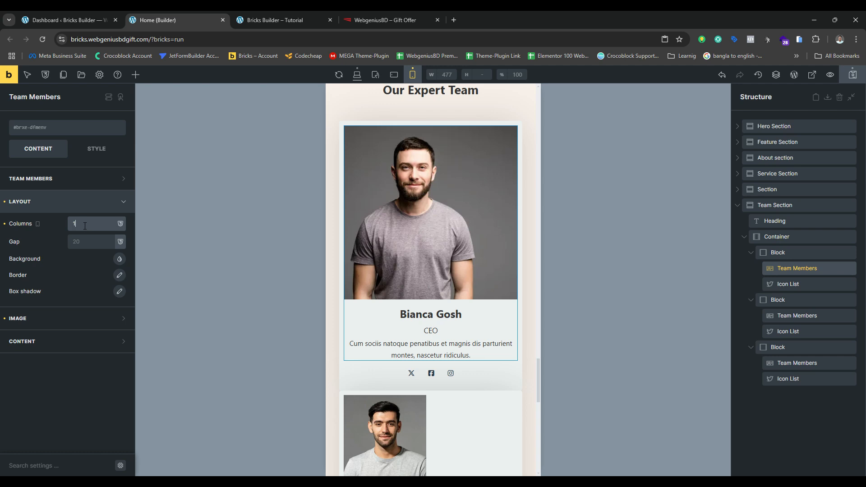
- Clear the mobile image width of the first card's Team Members element and return to its layout settings
click(54, 319)
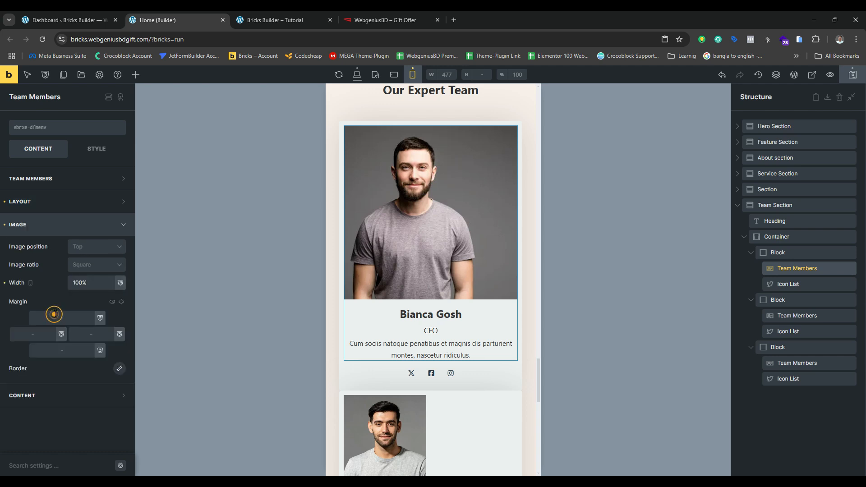
drag(86, 283, 49, 285)
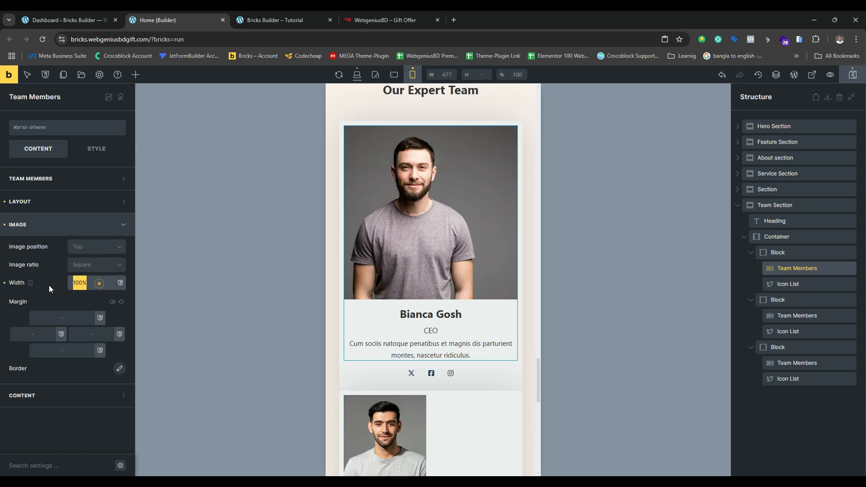
click(23, 206)
click(41, 187)
click(33, 203)
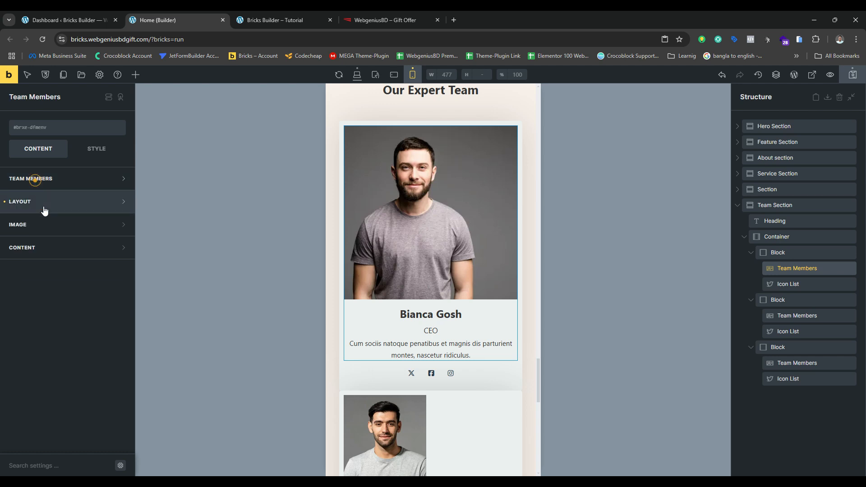
click(89, 225)
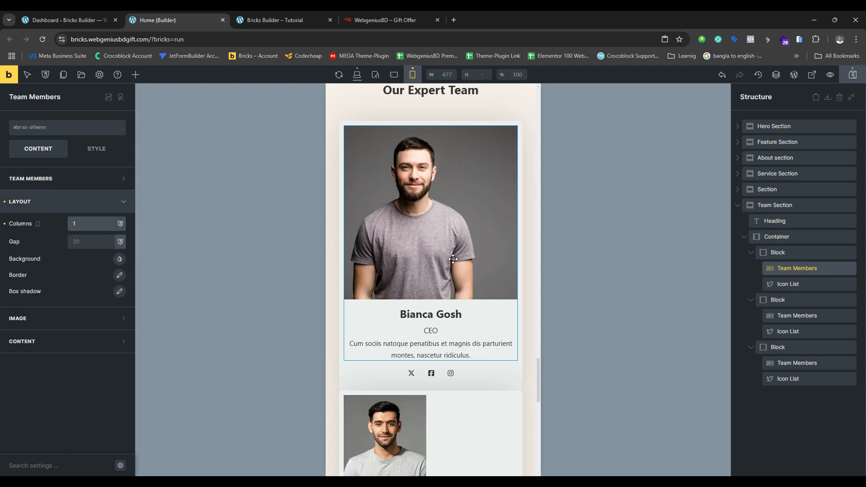
- Set the mobile layout of the second and third cards' Team Members elements to 1 column each
scroll(437, 273, down, 3)
click(799, 315)
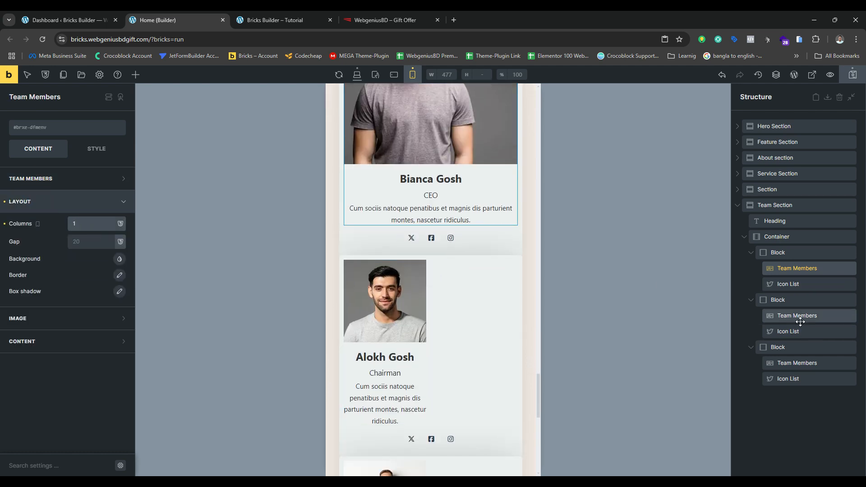
click(81, 224)
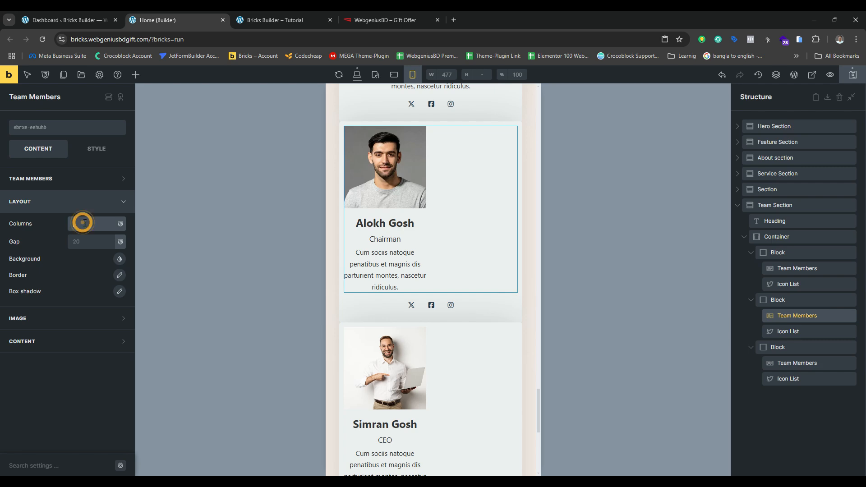
text(1)
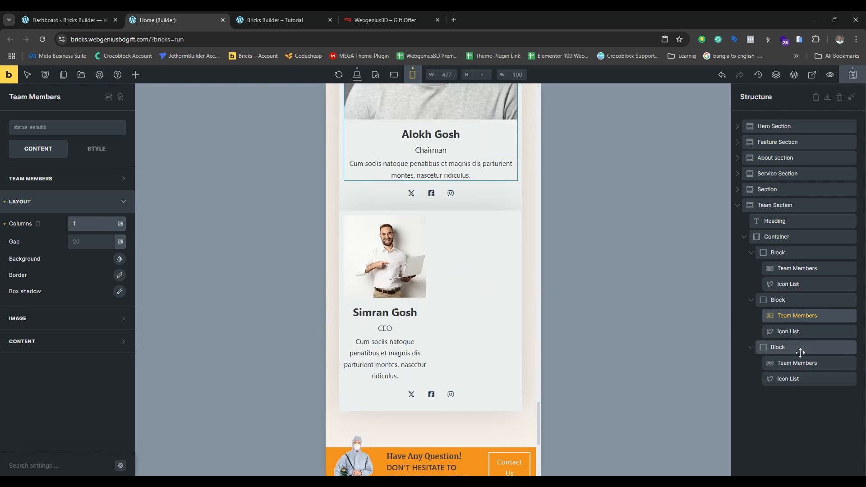
click(797, 363)
click(89, 224)
text(1)
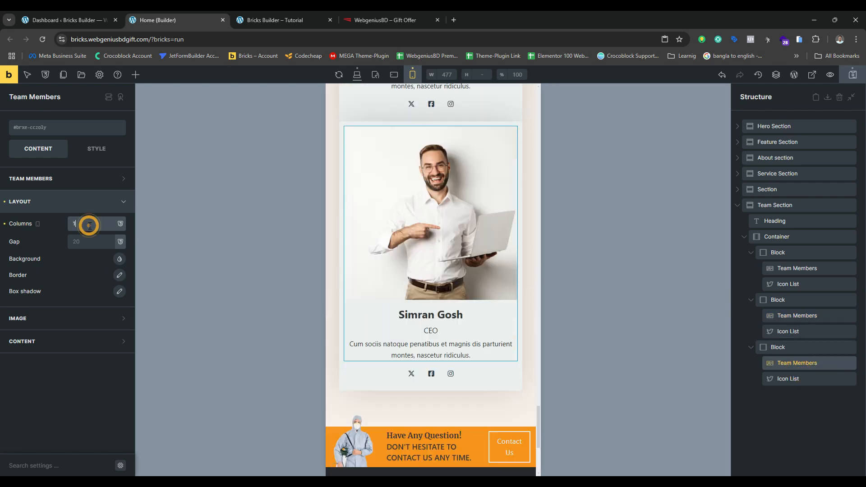
- Set the top and bottom margins of the second card's block to 15 in the mobile view and save the page
scroll(424, 246, down, 3)
scroll(449, 251, up, 7)
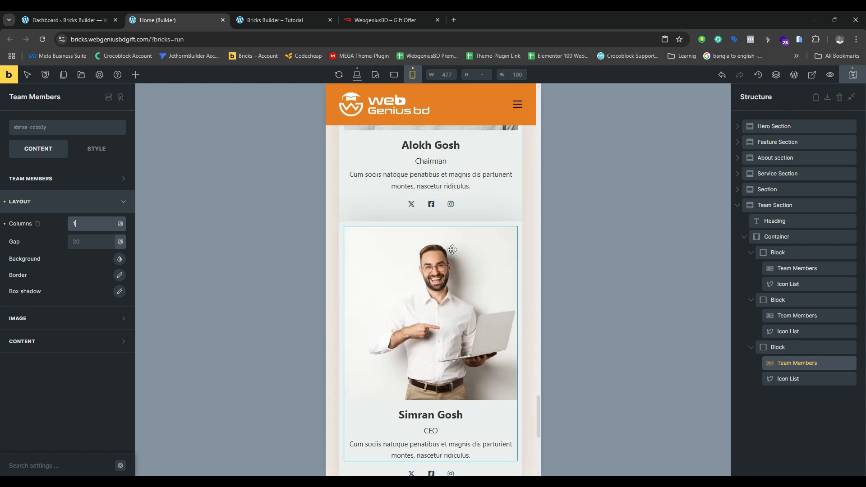
scroll(450, 251, up, 3)
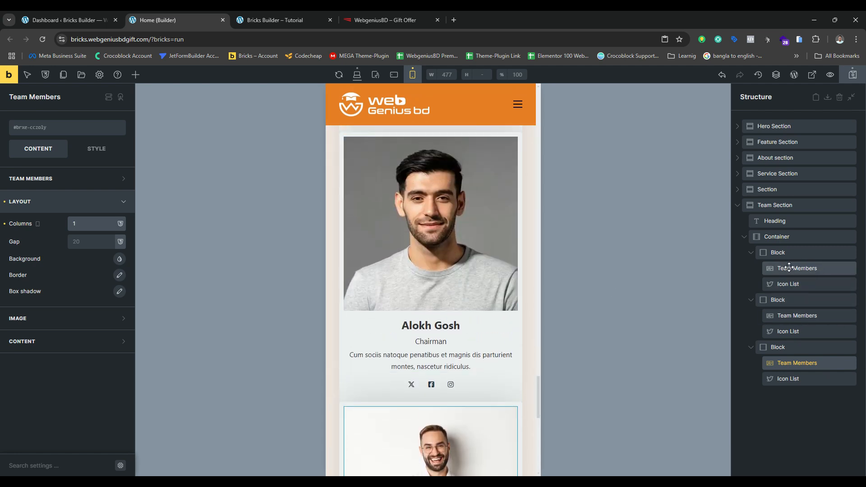
click(789, 299)
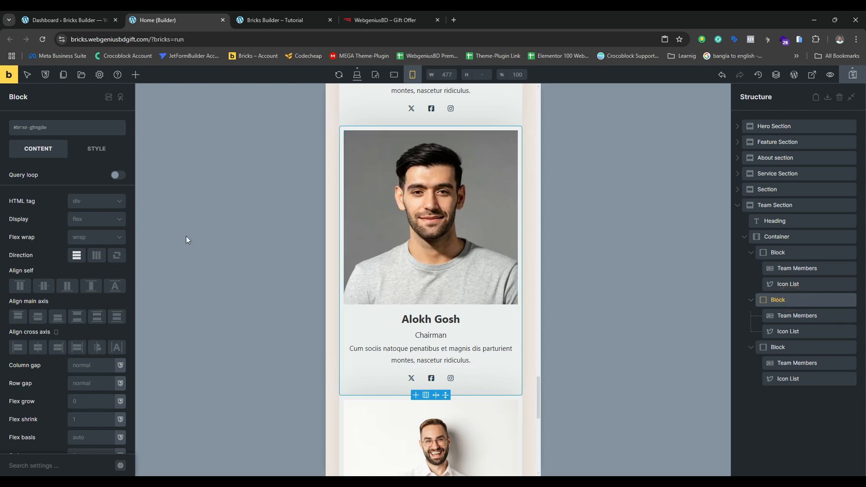
click(88, 151)
click(54, 181)
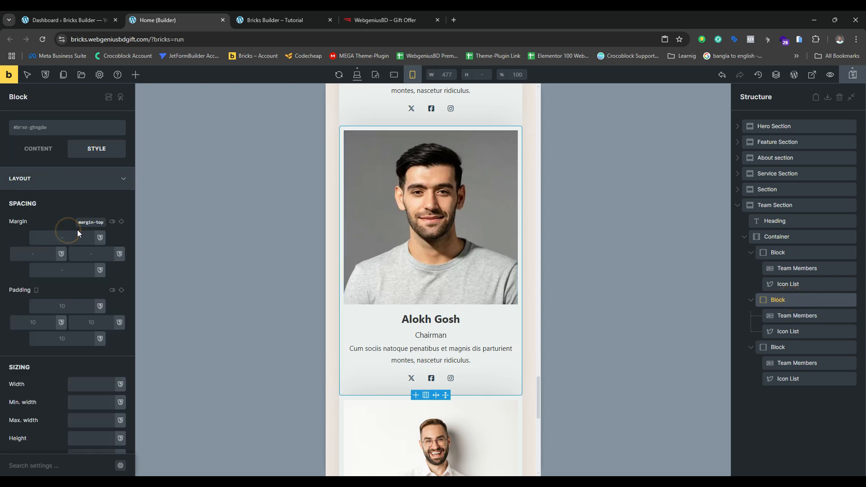
text(15)
click(72, 273)
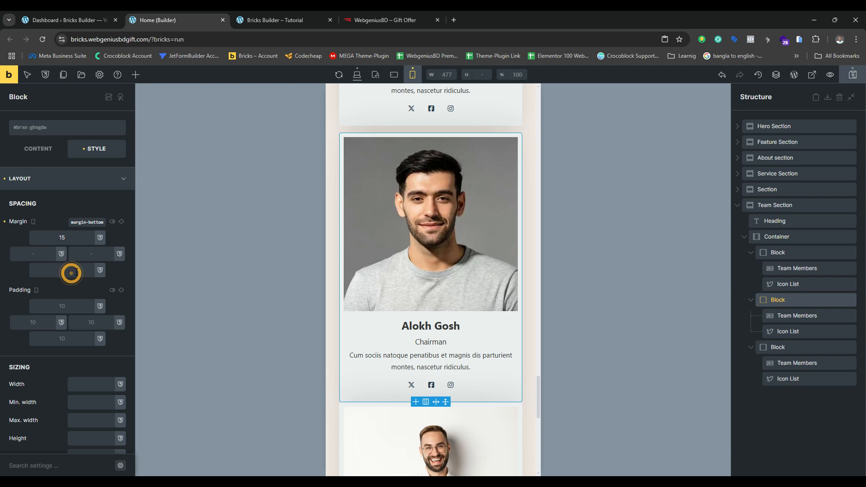
text(158)
key(BackSpace)
key(BackSpace)
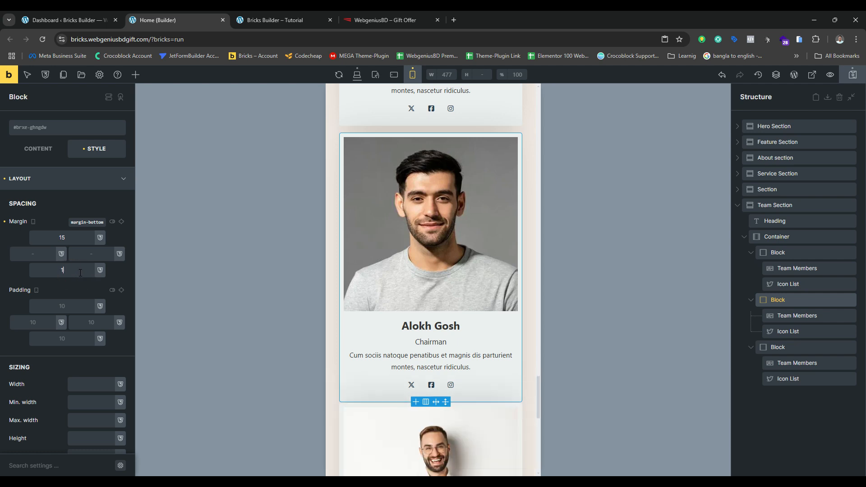
text(5)
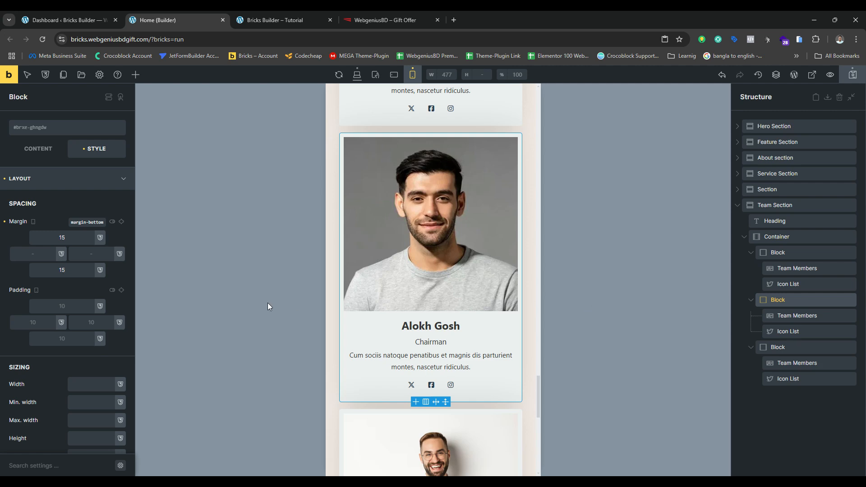
click(853, 75)
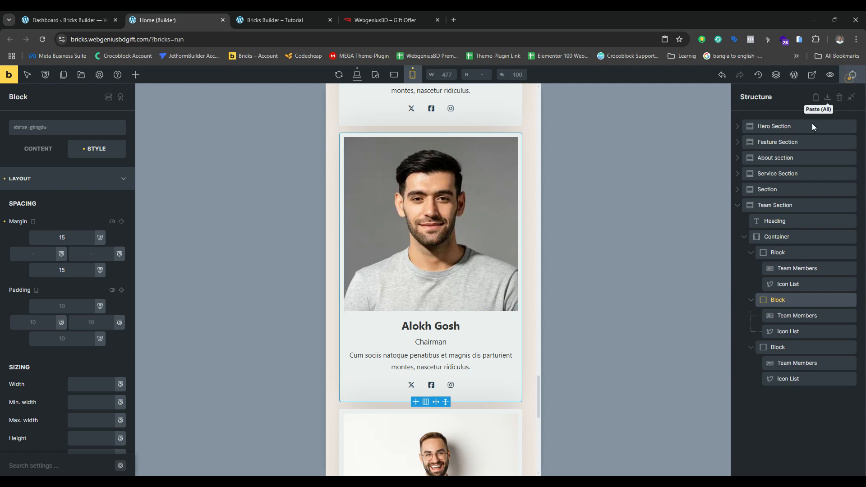
- Examine the Home page's team section in the desktop, tablet portrait and mobile portrait views, checking card layout and spacing
scroll(524, 183, down, 8)
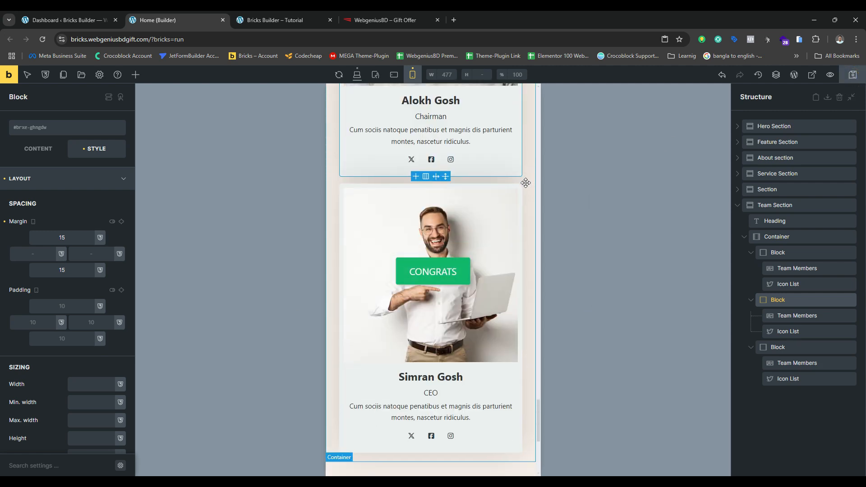
scroll(526, 183, up, 5)
scroll(526, 183, up, 10)
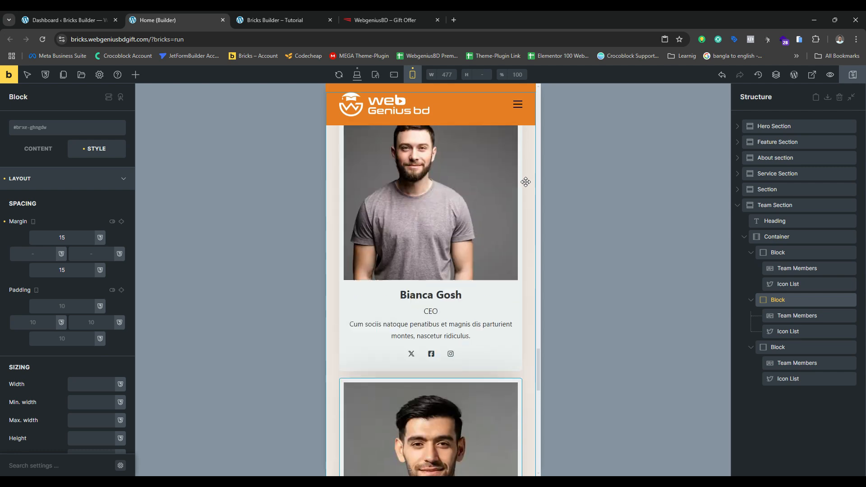
click(321, 13)
click(196, 13)
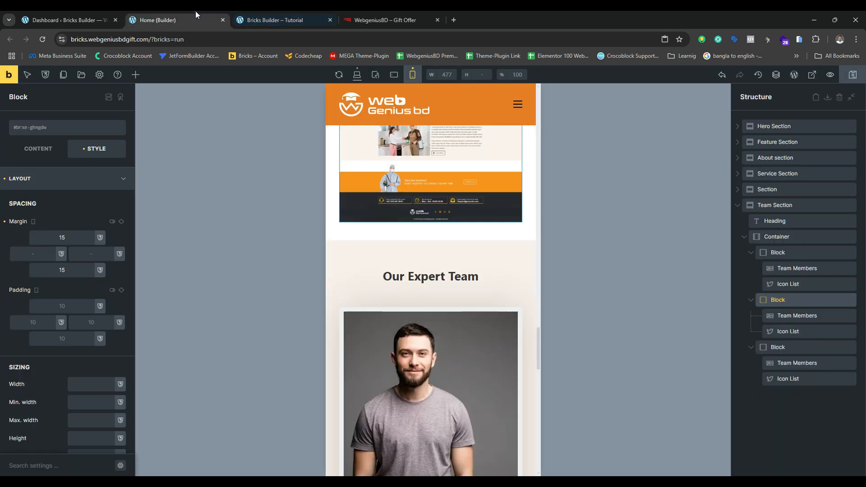
click(357, 76)
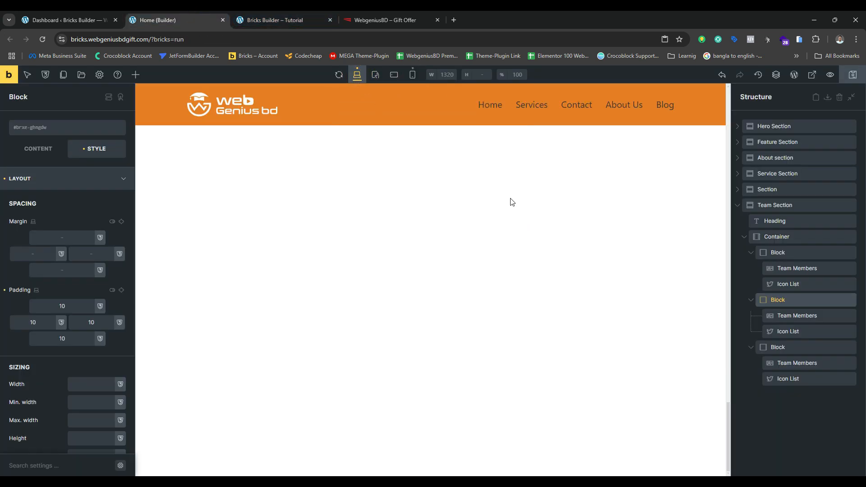
scroll(424, 193, up, 9)
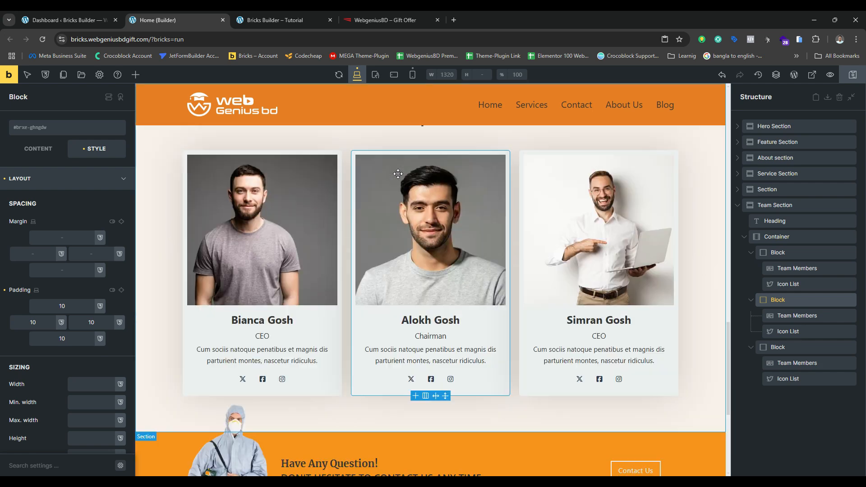
scroll(486, 272, down, 2)
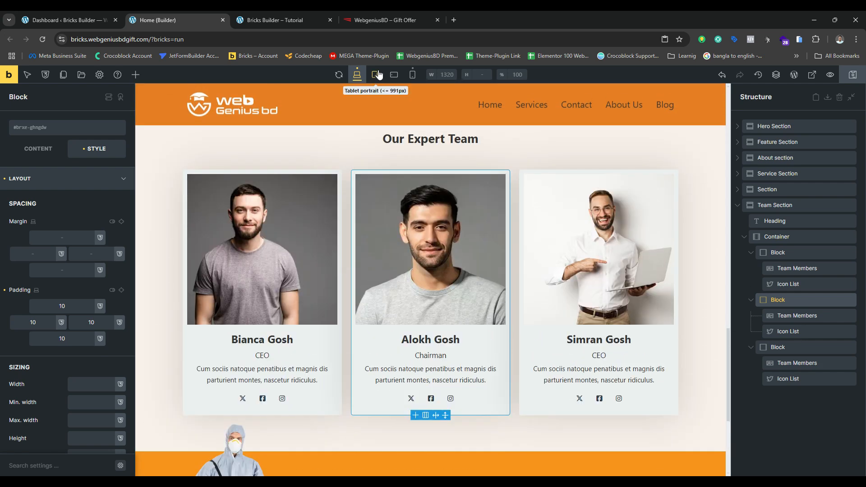
click(374, 75)
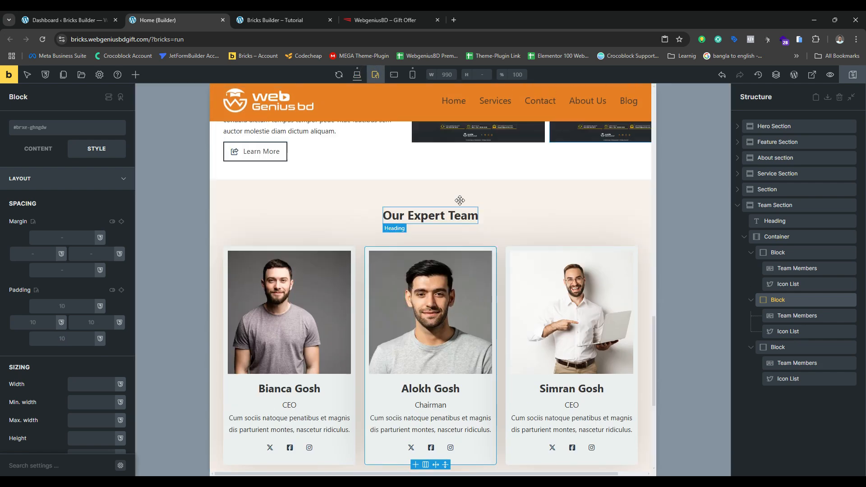
click(413, 74)
scroll(436, 188, down, 20)
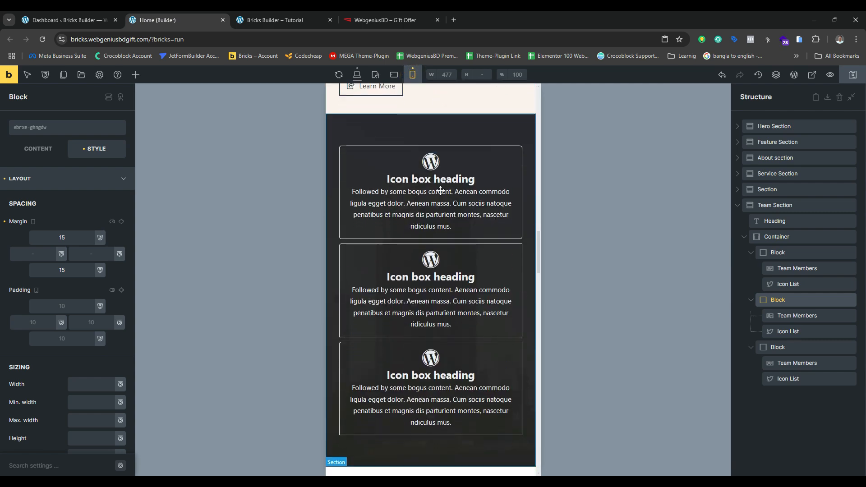
scroll(441, 188, down, 20)
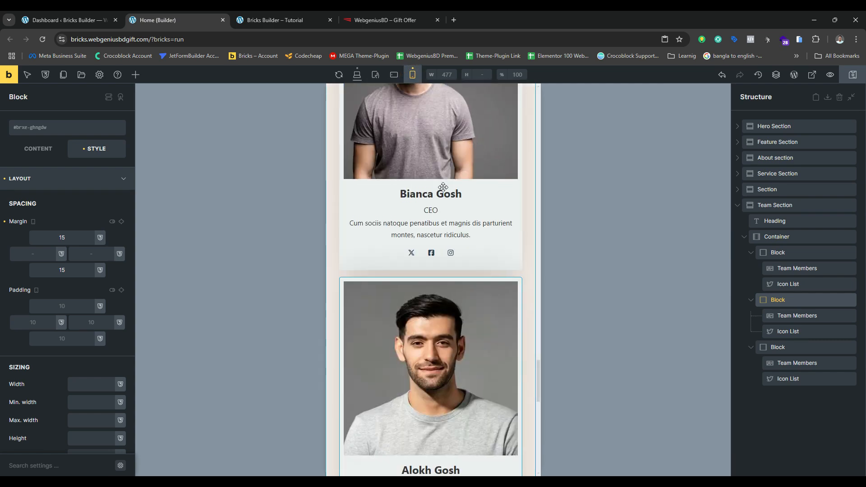
scroll(460, 185, down, 5)
scroll(474, 187, up, 20)
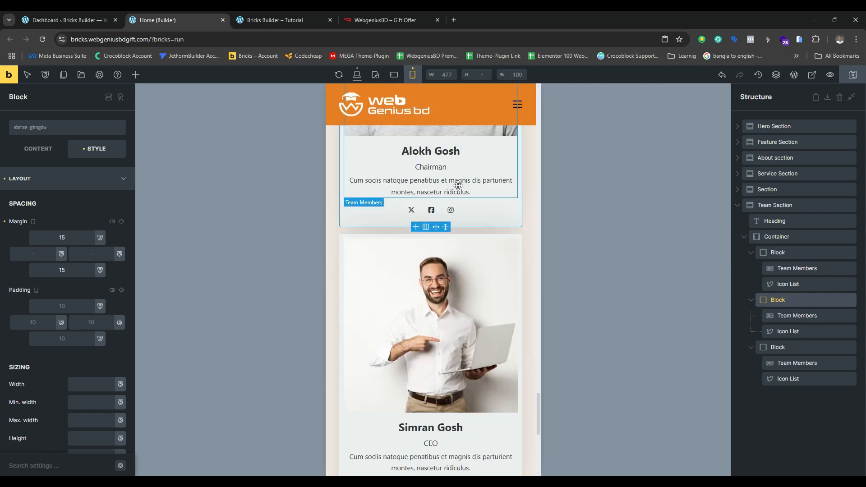
scroll(494, 190, up, 4)
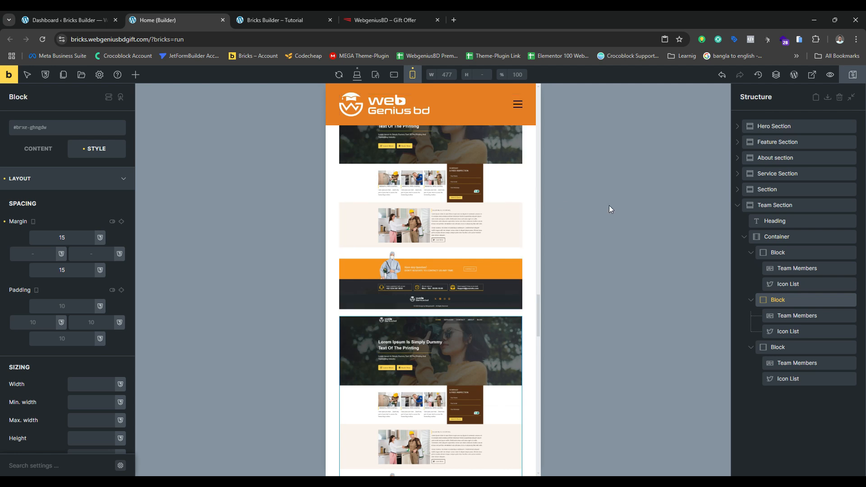